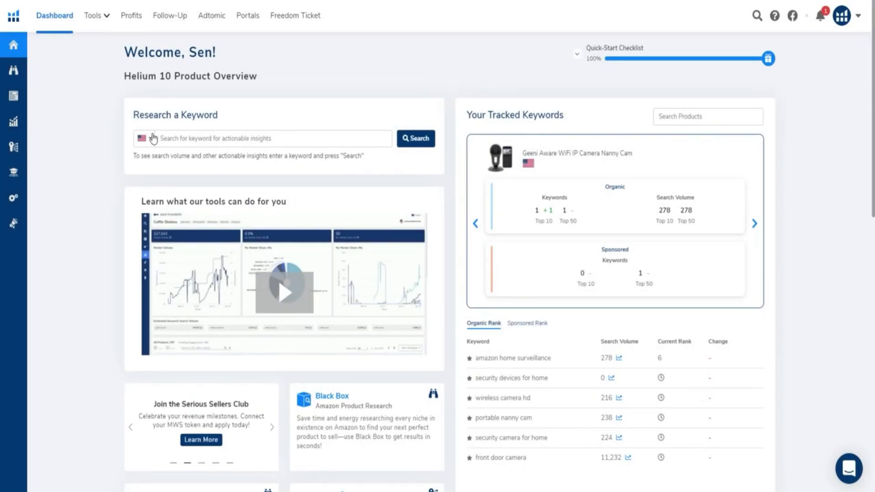
- Look through the product overview on the Helium 10 dashboard to see which tools are offered
mouse_move(18, 122)
scroll(56, 150, down, 4)
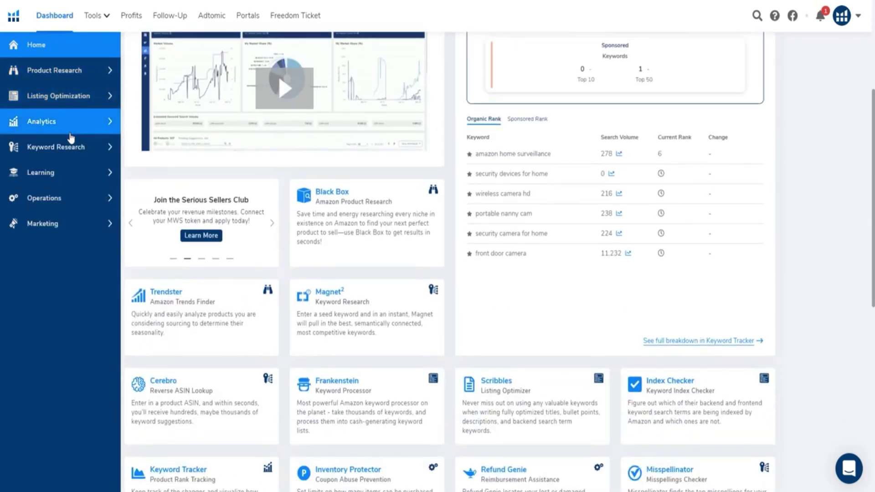
scroll(158, 180, down, 3)
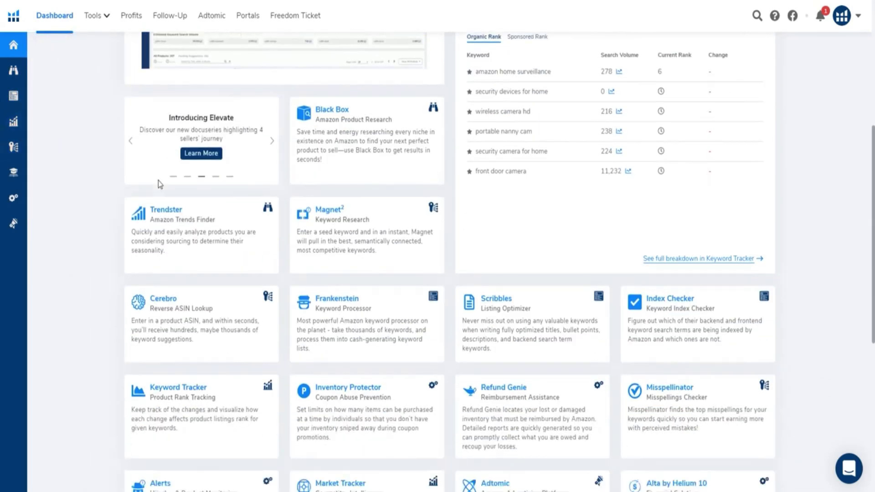
scroll(417, 199, down, 6)
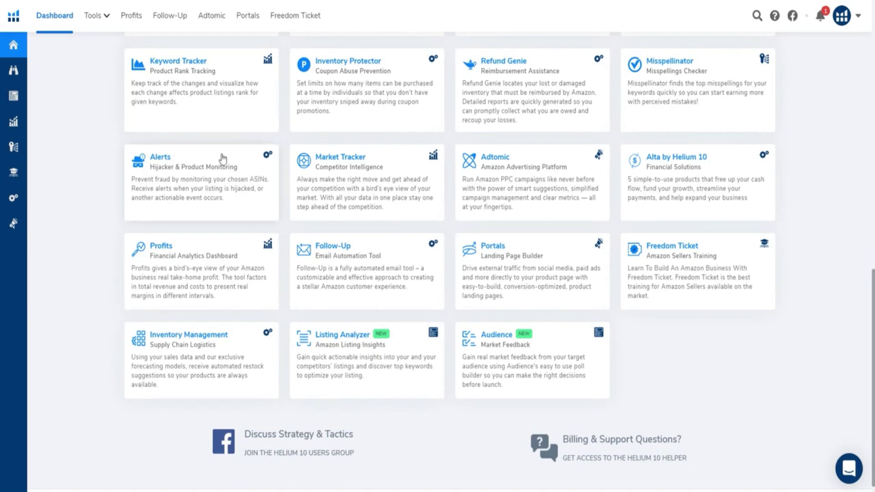
scroll(204, 197, up, 3)
scroll(201, 182, up, 10)
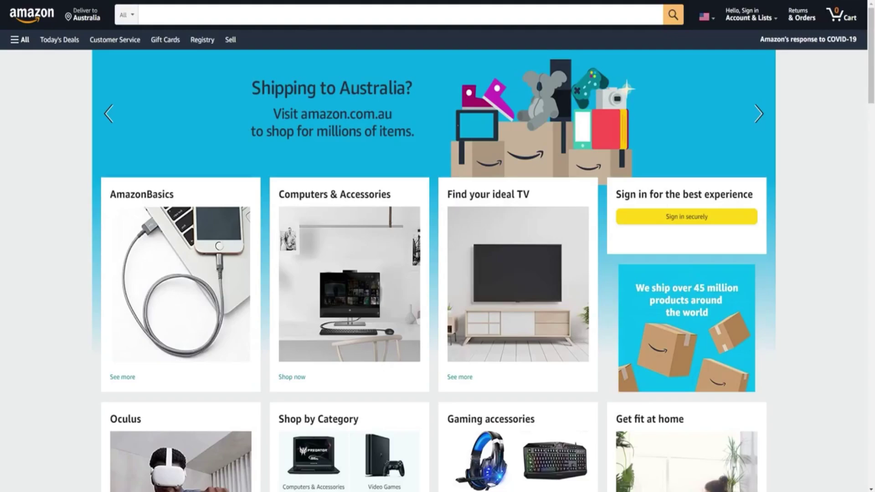
- Switch to the Amazon home page and view the tools offered by the Helium 10 extension
click(841, 2)
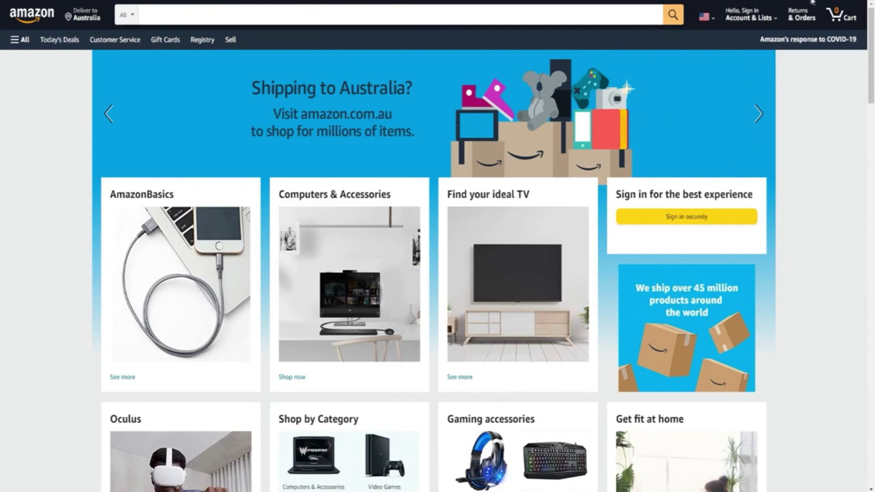
click(738, 1)
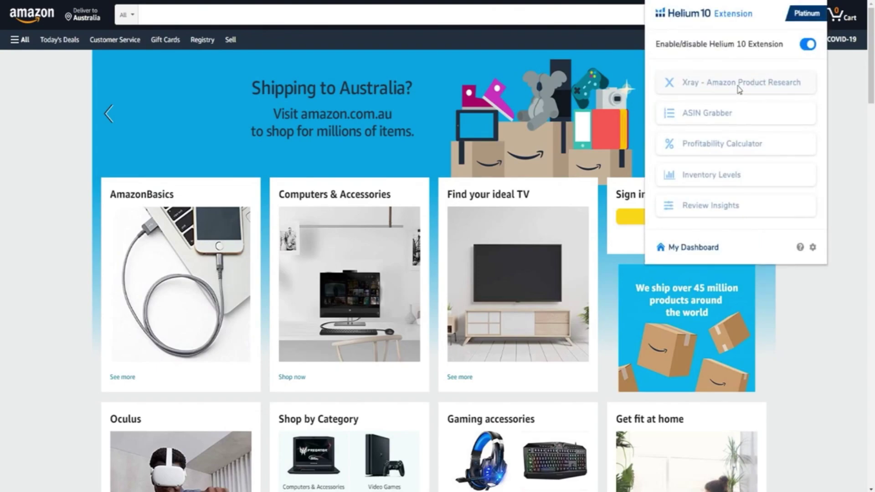
click(57, 106)
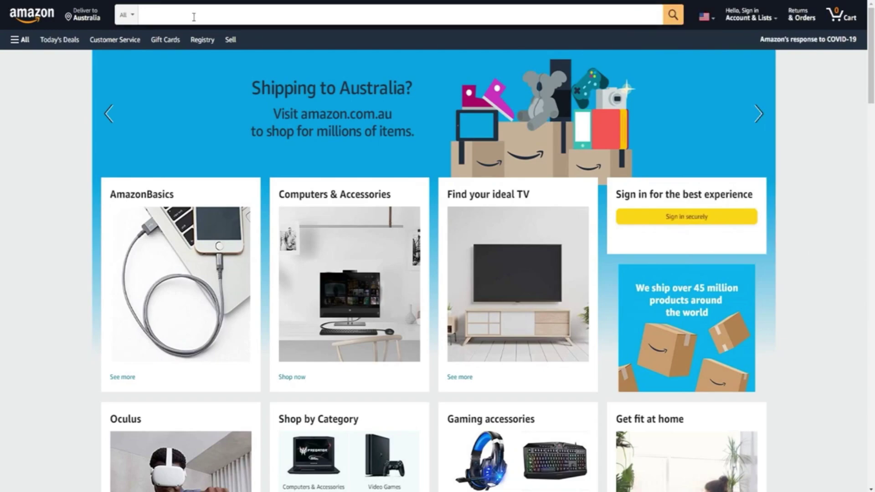
- Search Amazon for "security camera" and examine the Helium 10 data shown for the first product
right_click(199, 20)
click(212, 101)
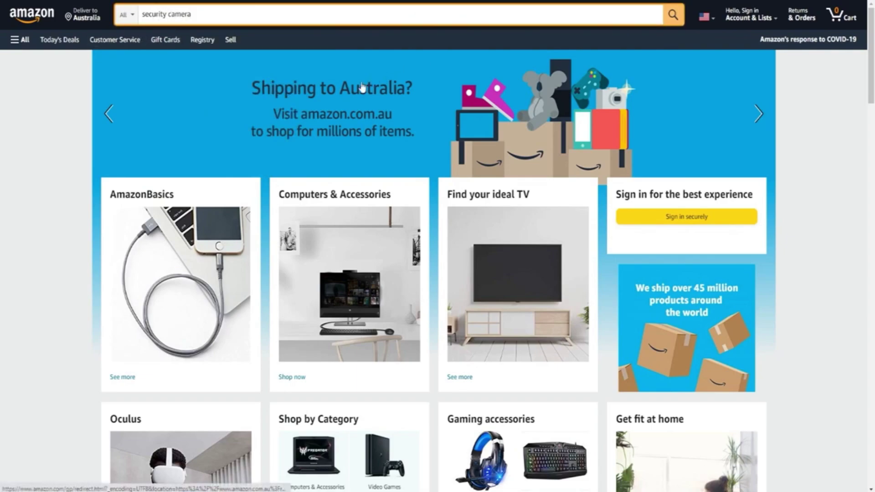
click(672, 17)
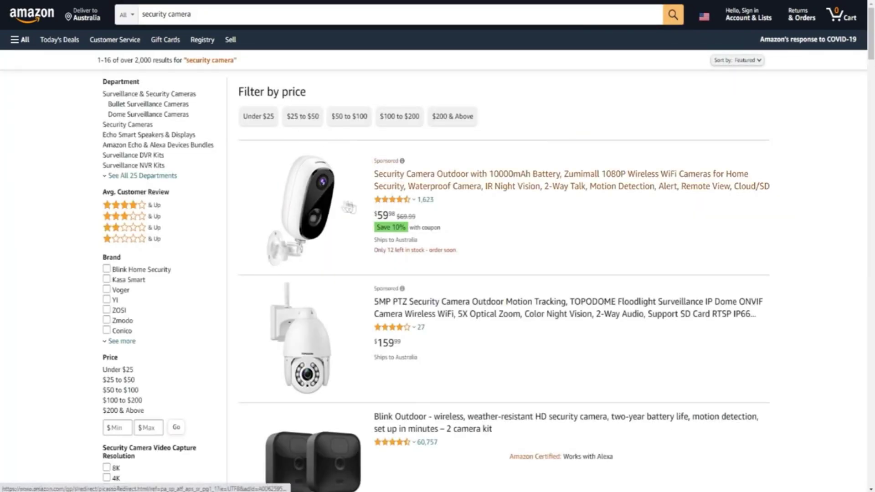
scroll(379, 176, down, 2)
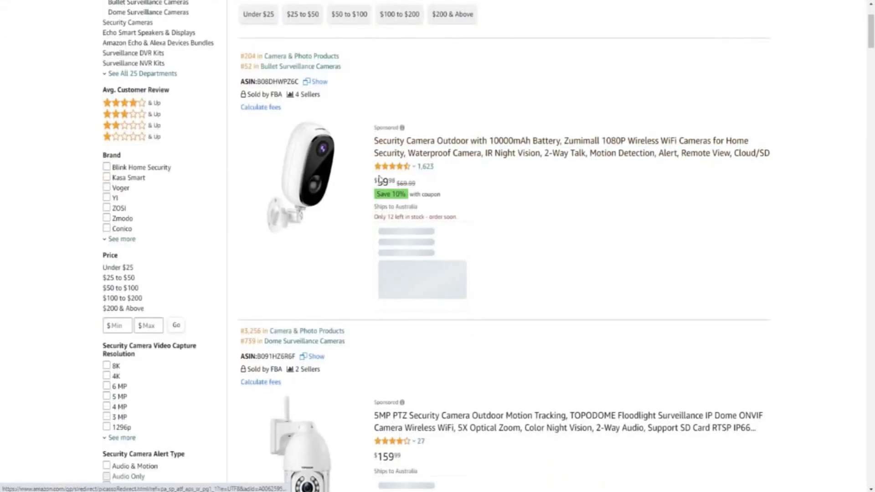
scroll(378, 187, up, 2)
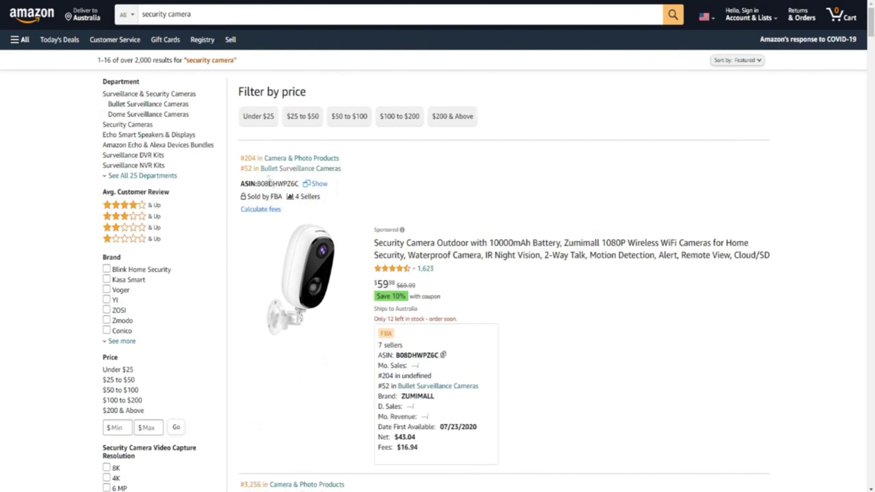
click(403, 231)
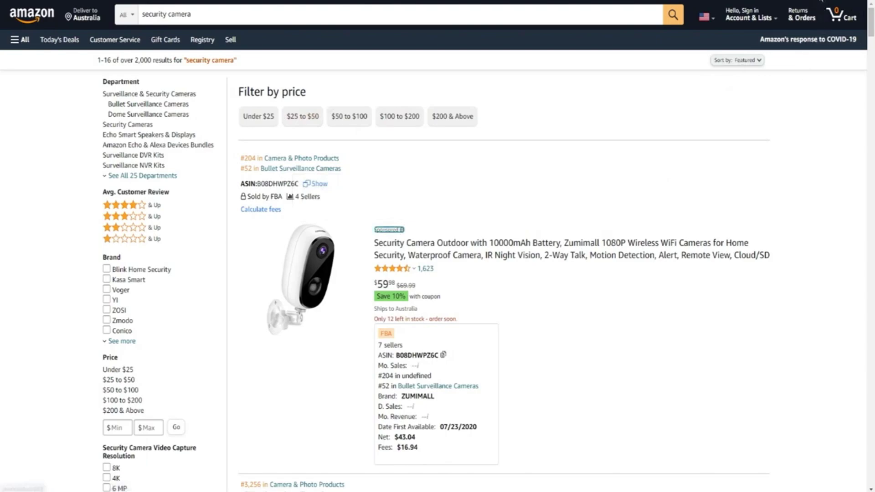
- Run Xray - Amazon Product Research on the security camera results and view the search volume trend
click(822, 1)
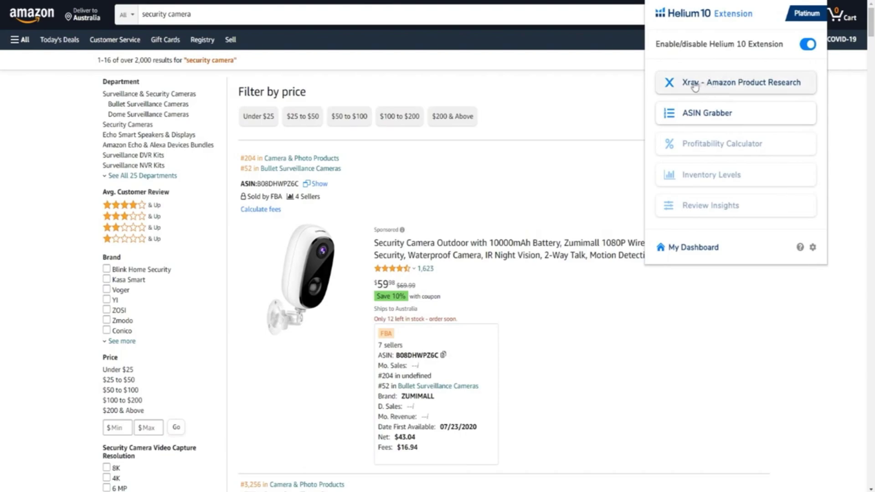
click(715, 84)
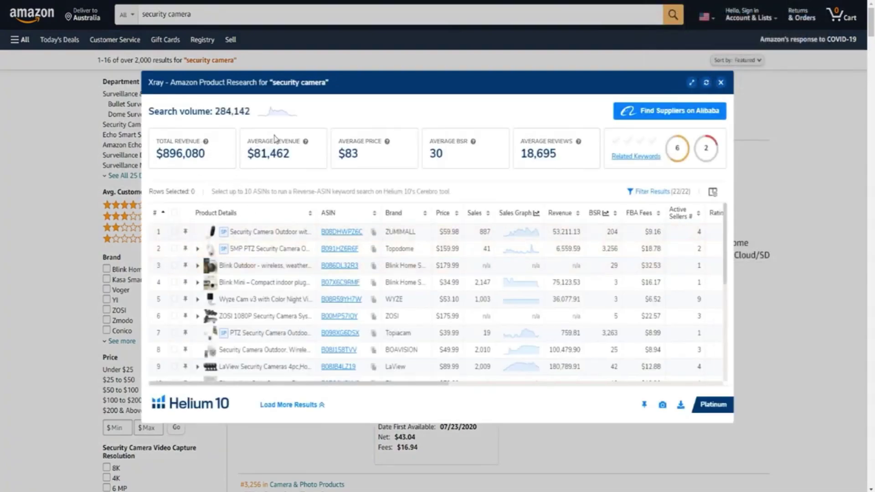
drag(152, 114, 237, 114)
click(240, 117)
click(276, 114)
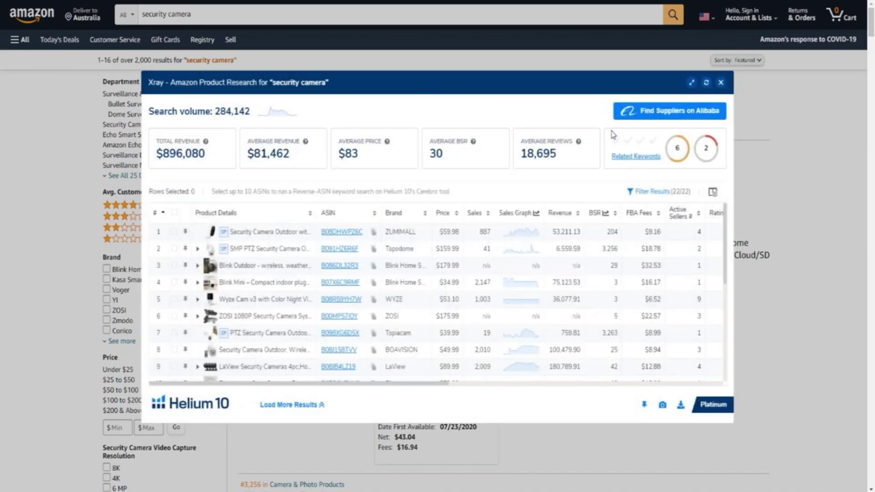
click(607, 133)
- Look through the products listed in the Xray results table
scroll(354, 283, down, 3)
scroll(346, 256, up, 3)
scroll(284, 253, down, 10)
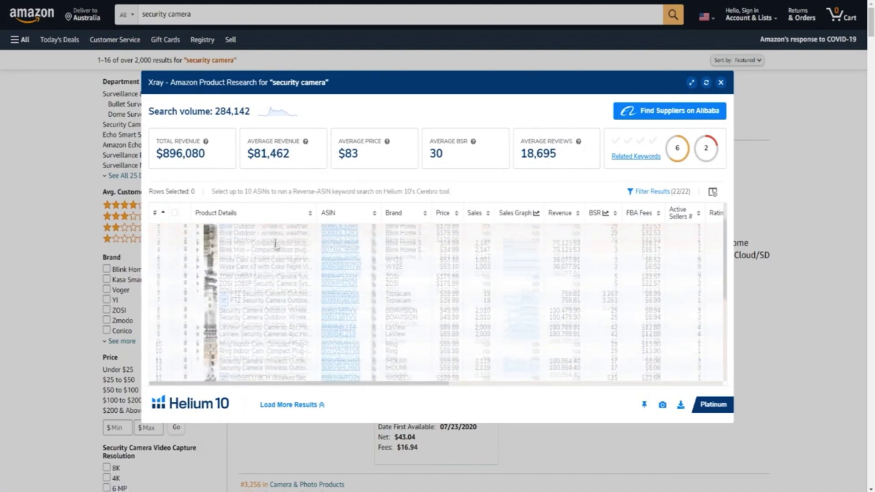
scroll(305, 271, up, 5)
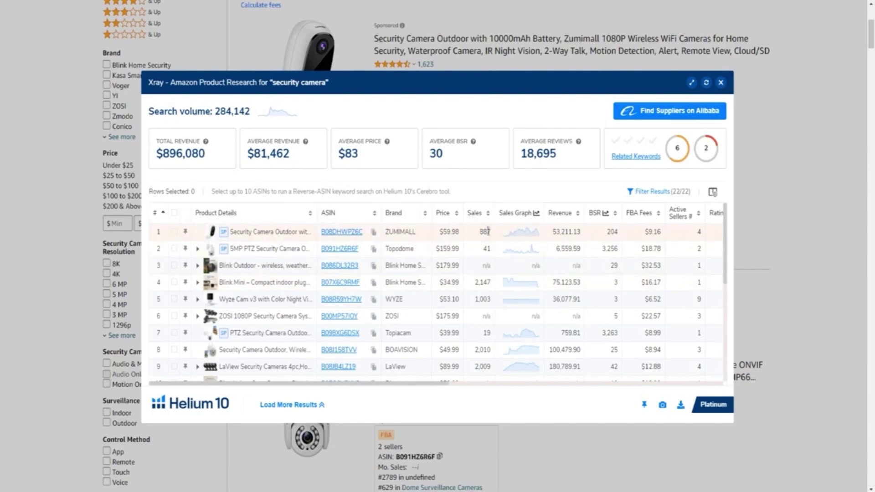
- View the first product's sales chart over 30 days and over all time
click(521, 241)
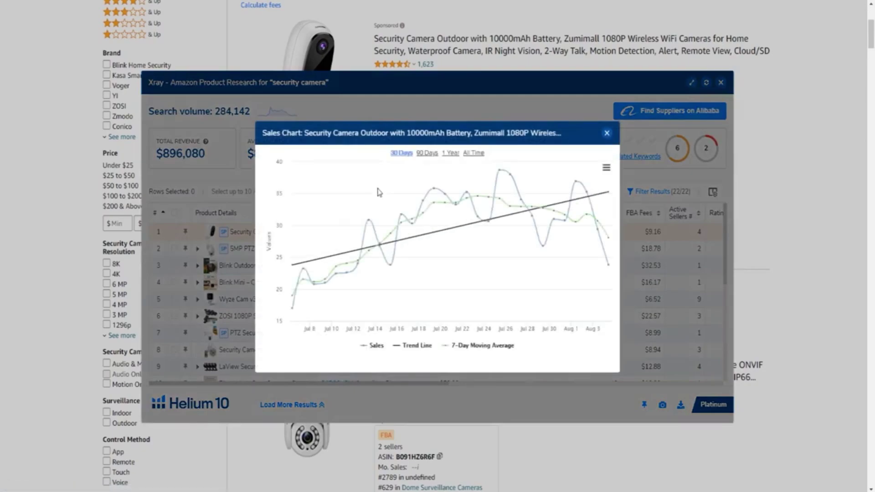
mouse_move(313, 266)
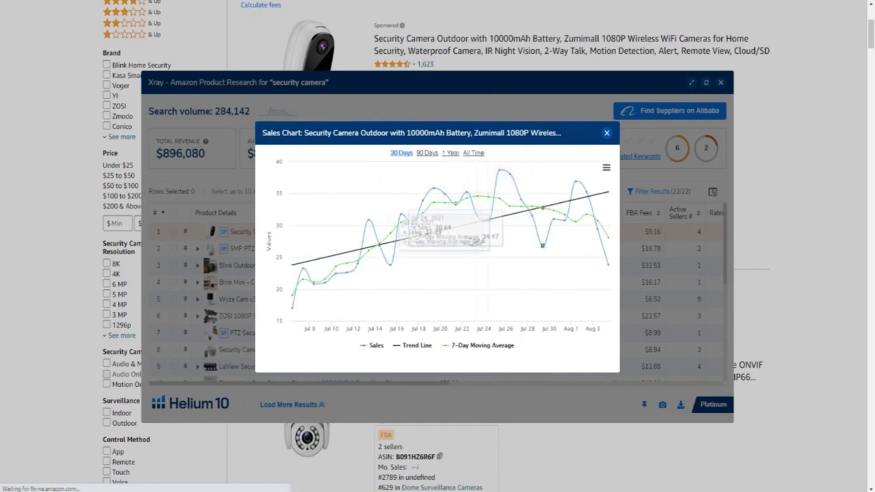
click(451, 152)
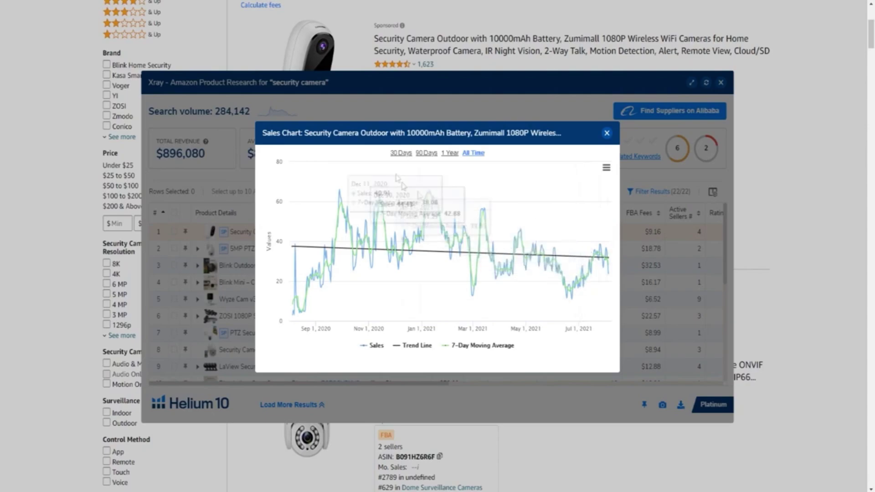
click(607, 133)
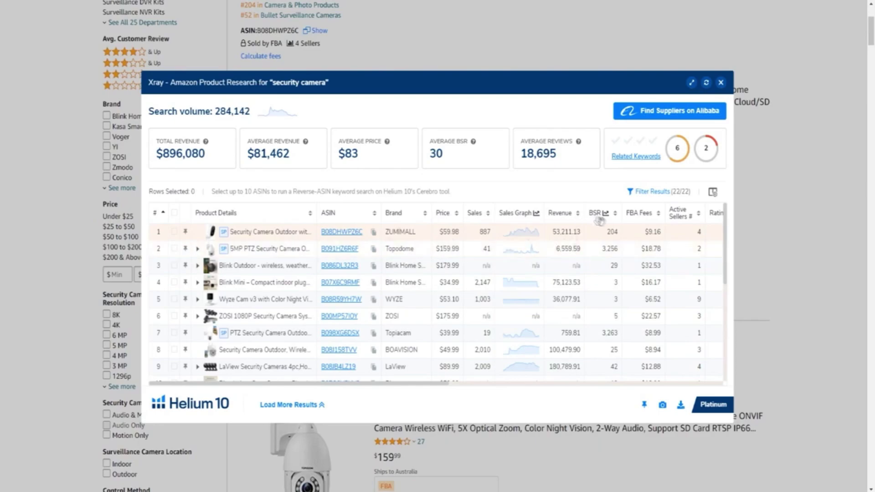
- Compare BSR and FBA fees across the Xray product table and close the Xray results
scroll(602, 234, down, 5)
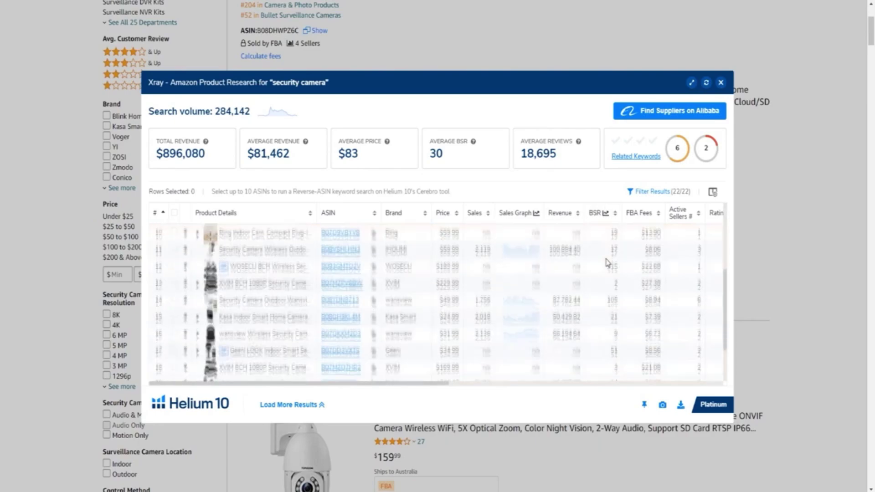
scroll(603, 272, up, 5)
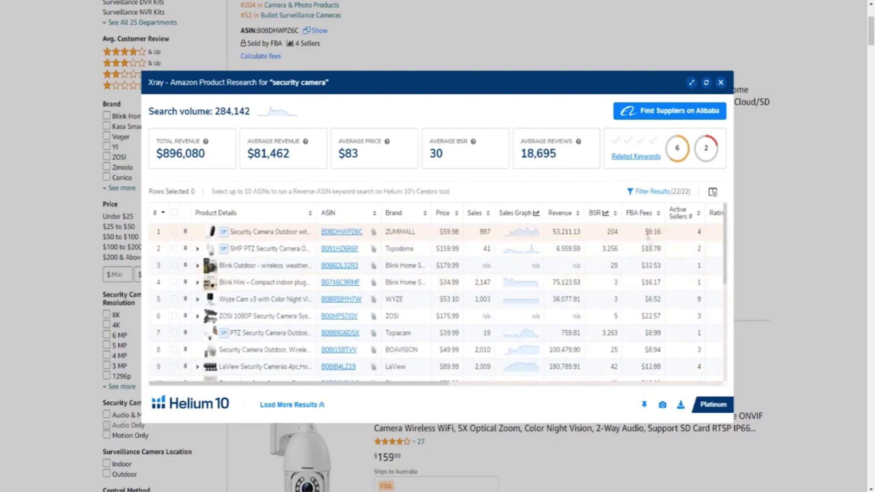
drag(410, 385, 385, 400)
click(722, 84)
scroll(680, 146, up, 2)
scroll(679, 146, down, 2)
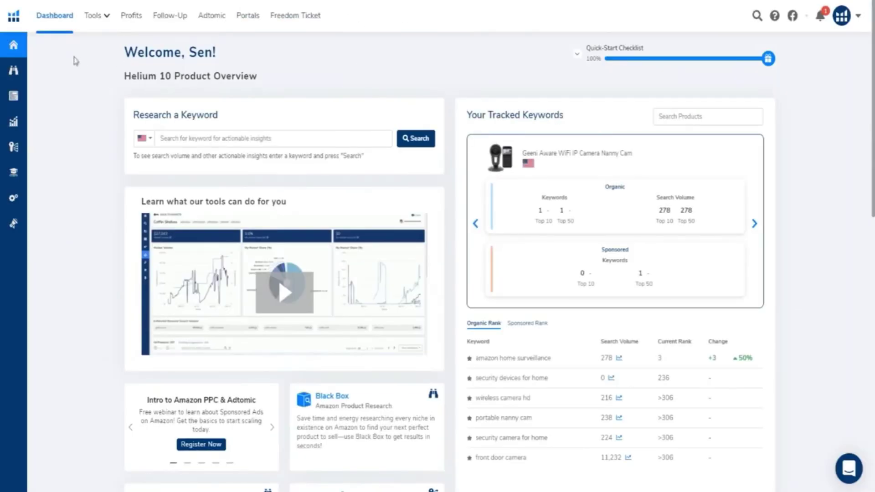
- Switch to the Helium 10 dashboard and browse the tools under Product Research, Listing Optimization, Keyword Research and Learning
mouse_move(62, 69)
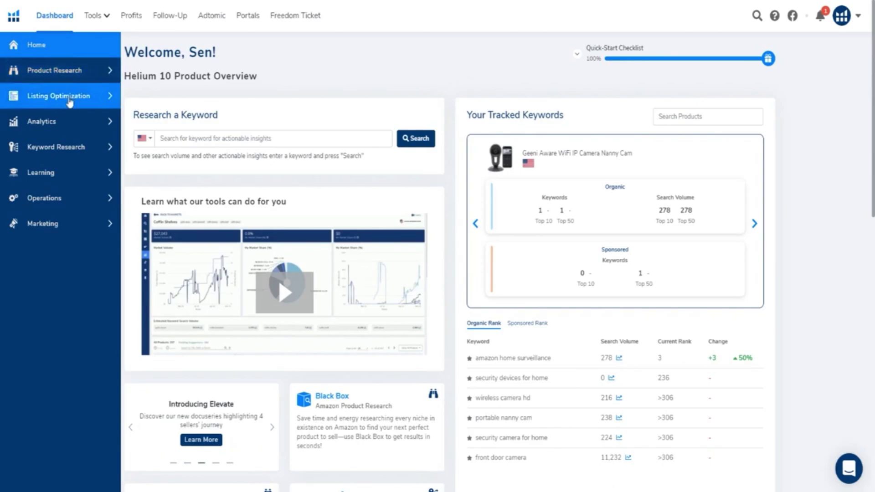
click(90, 72)
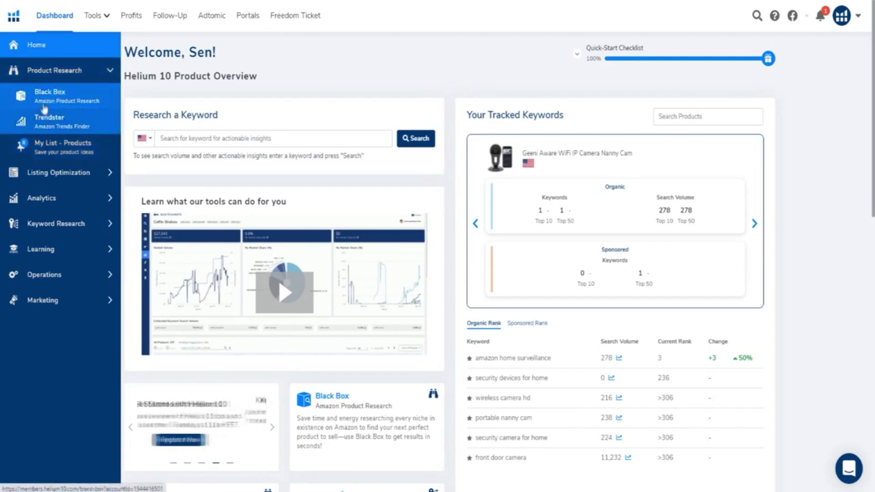
click(60, 172)
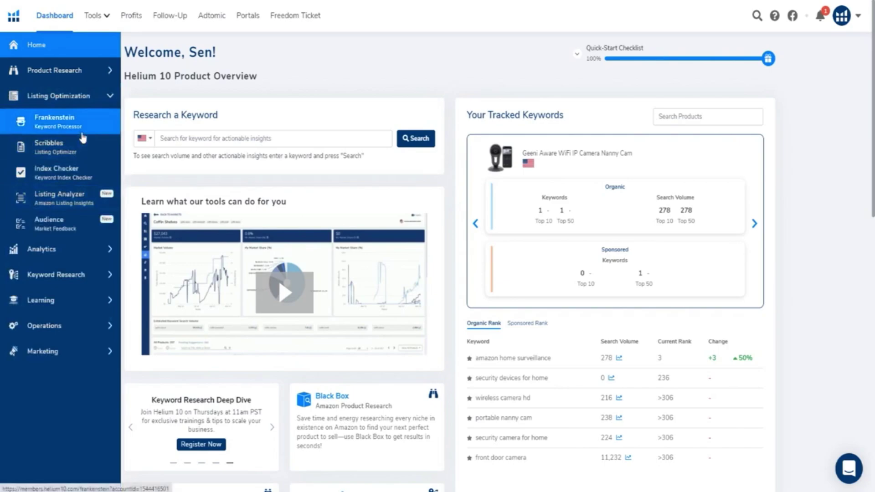
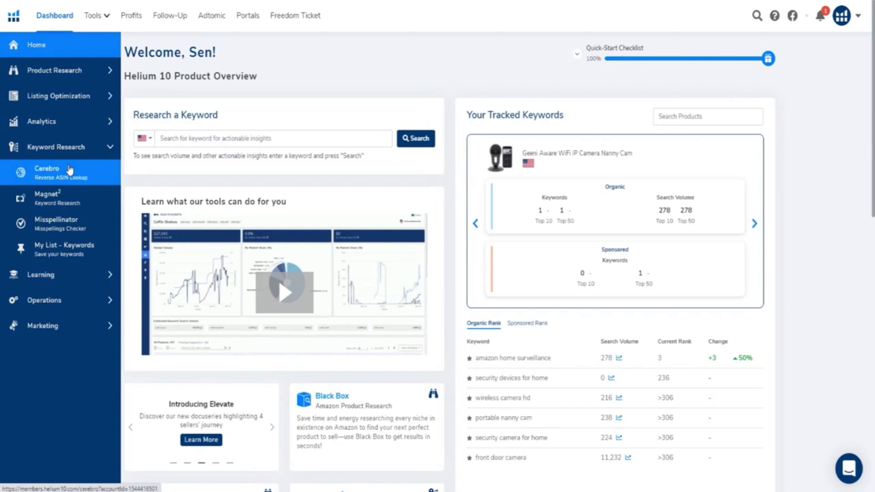
click(89, 276)
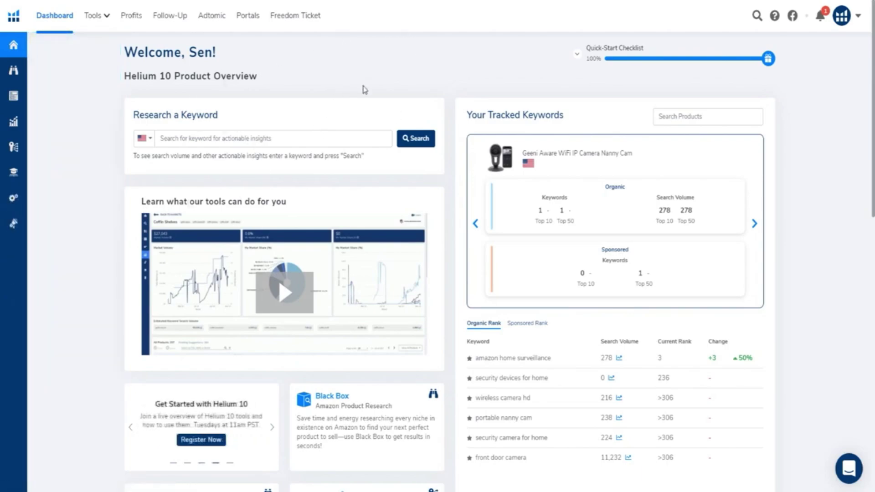
scroll(307, 121, down, 6)
- Open the Freedom Ticket, Pro Training and Academy learning resources in separate browser tabs
mouse_move(67, 213)
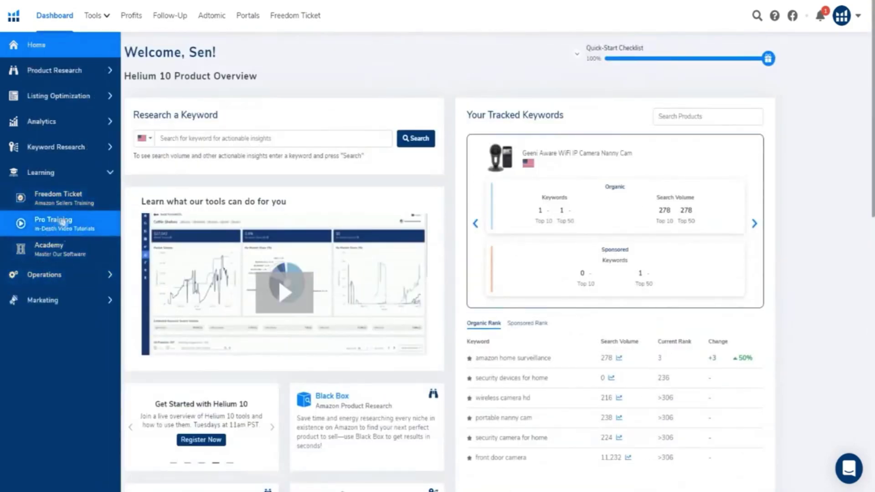
right_click(71, 200)
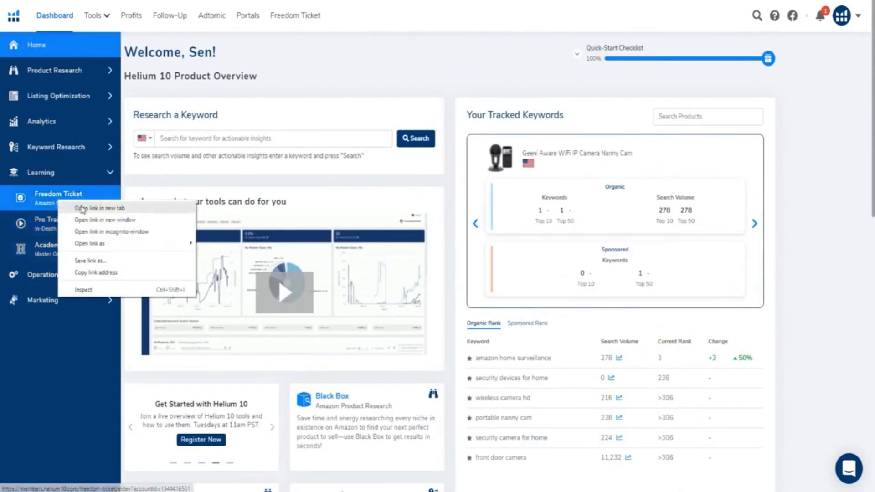
right_click(64, 226)
right_click(64, 225)
click(83, 231)
right_click(62, 248)
click(87, 254)
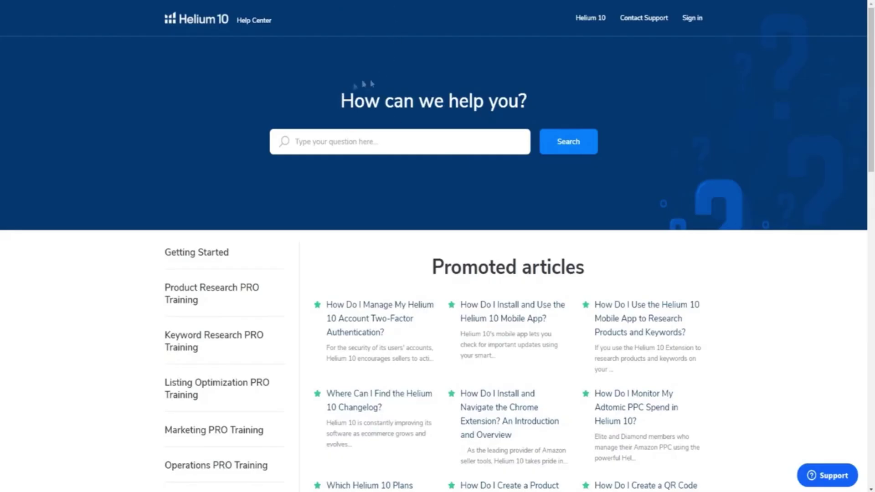
- Look through the promoted articles and PRO Training categories in the Help Center, then view the Helium 10 Academy page
scroll(377, 115, down, 5)
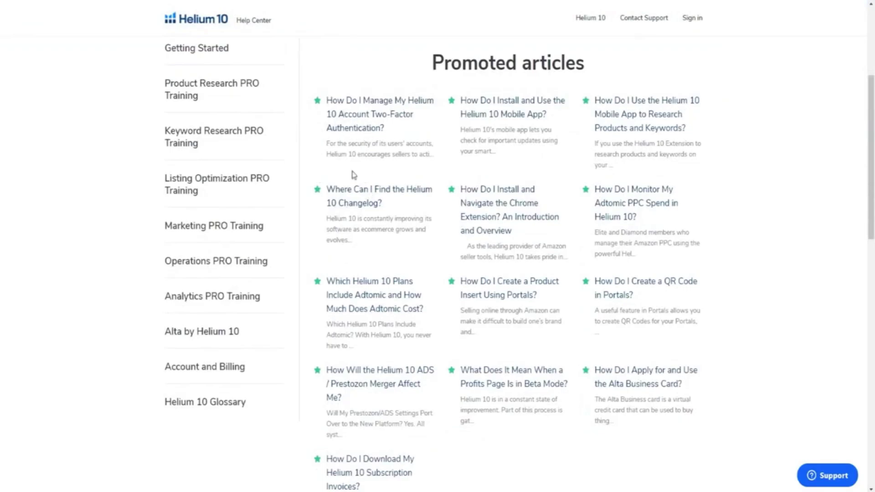
scroll(355, 175, up, 3)
scroll(354, 139, down, 1)
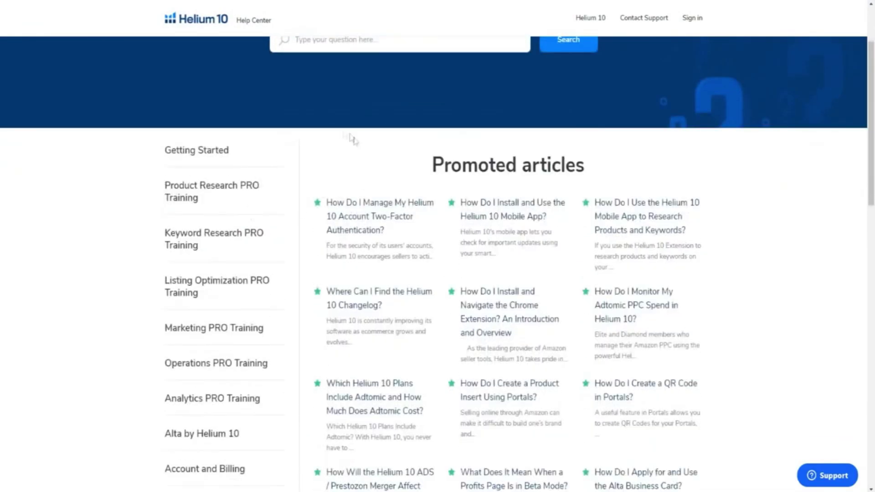
scroll(354, 164, up, 2)
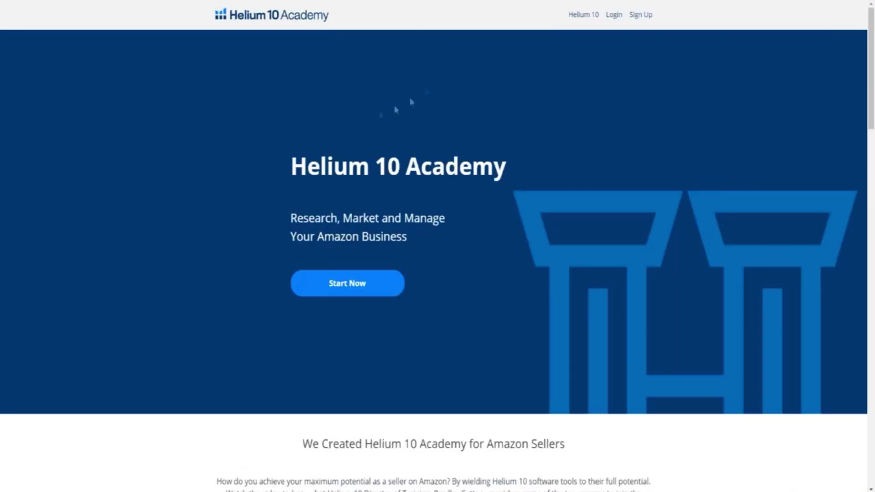
- Look through the Helium 10 Academy page, including the introduction and the training topics from Product Research to Analytics
scroll(418, 126, down, 8)
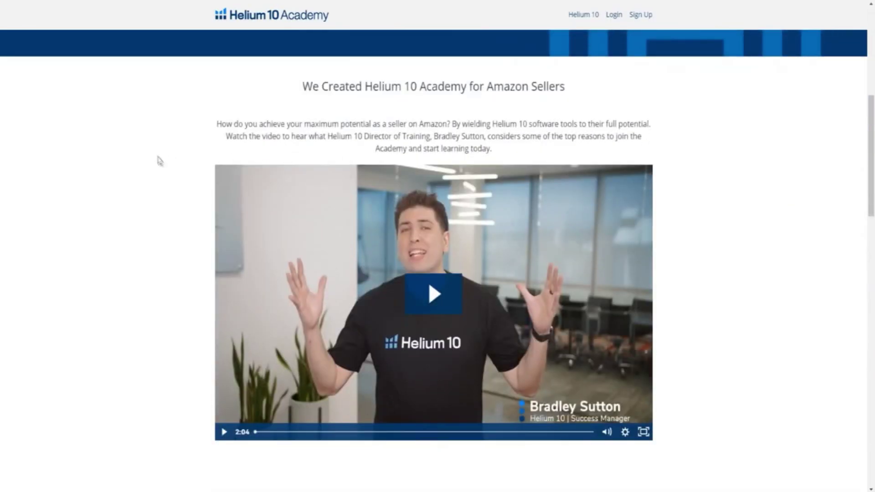
scroll(160, 155, down, 10)
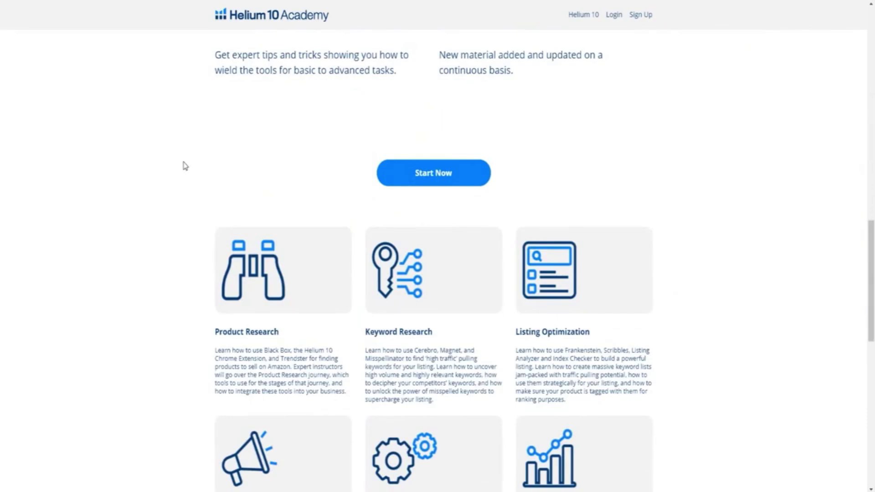
scroll(193, 182, down, 8)
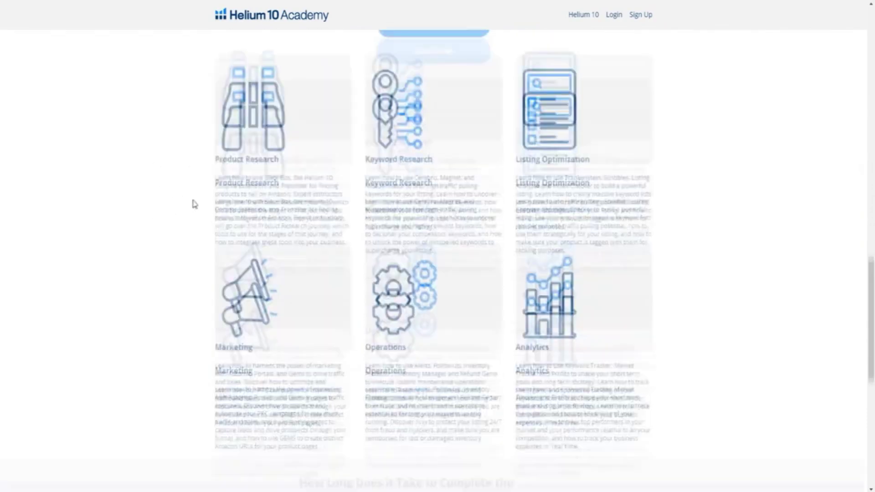
scroll(194, 204, up, 3)
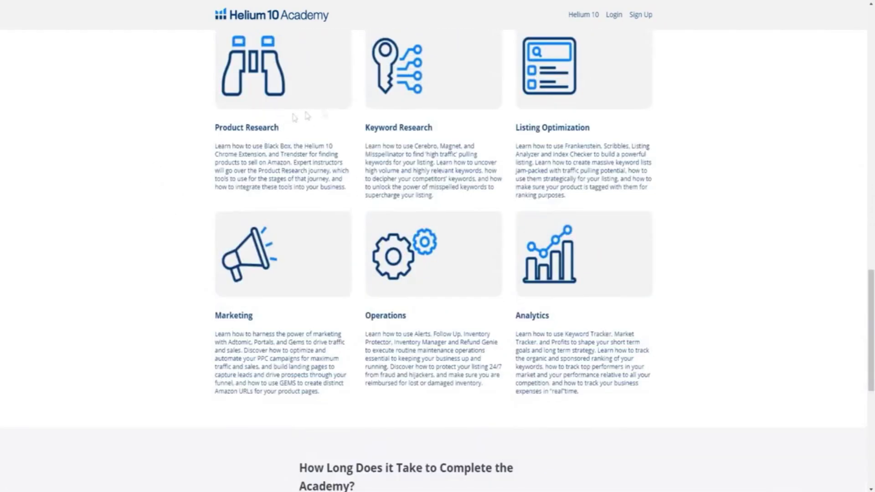
scroll(343, 234, up, 7)
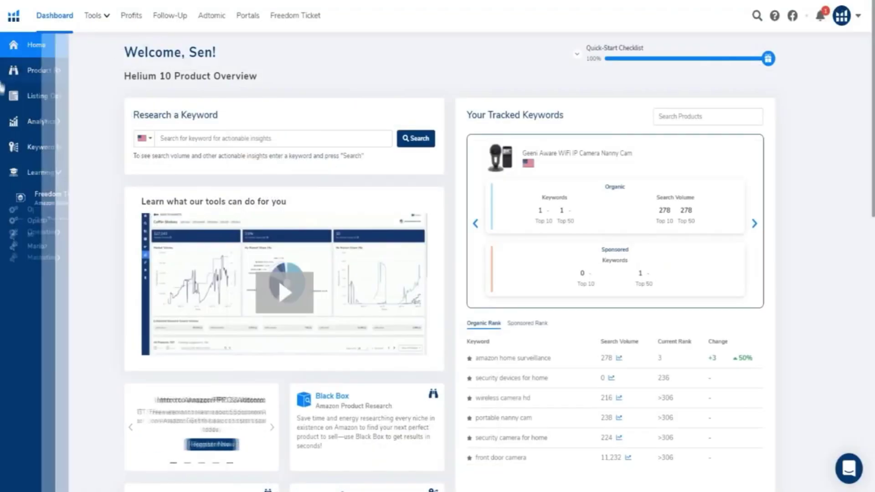
click(57, 70)
click(67, 101)
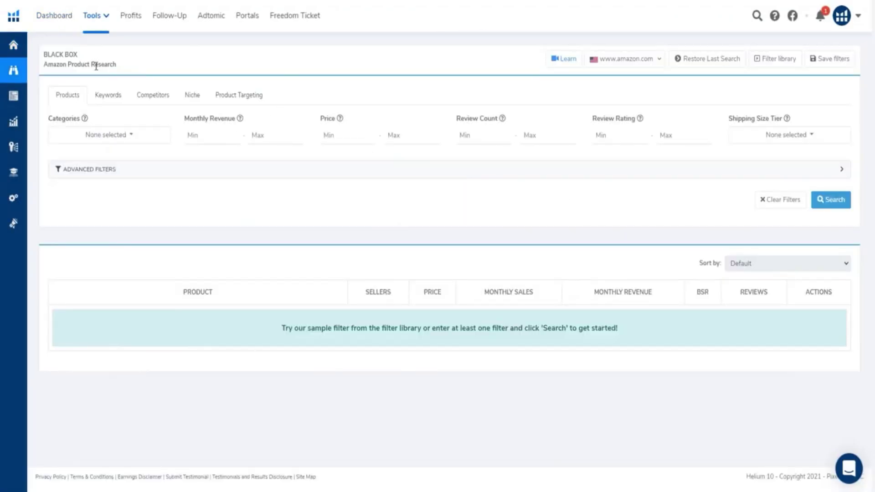
click(625, 69)
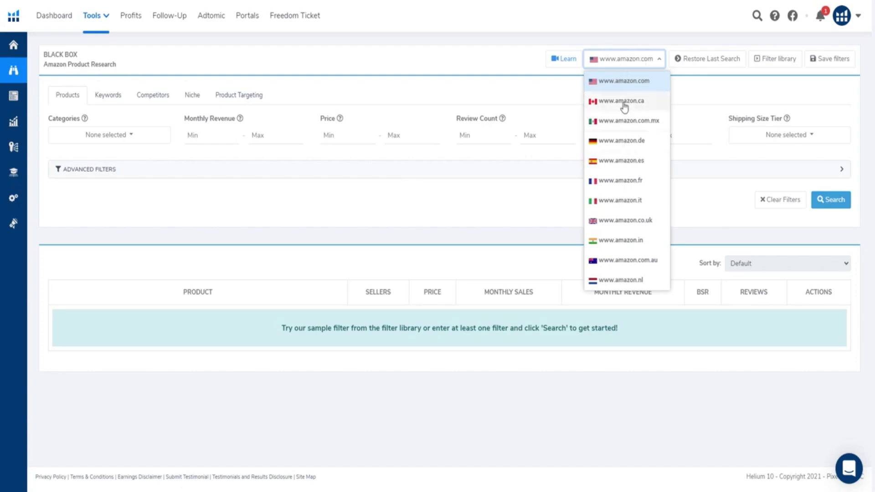
click(617, 62)
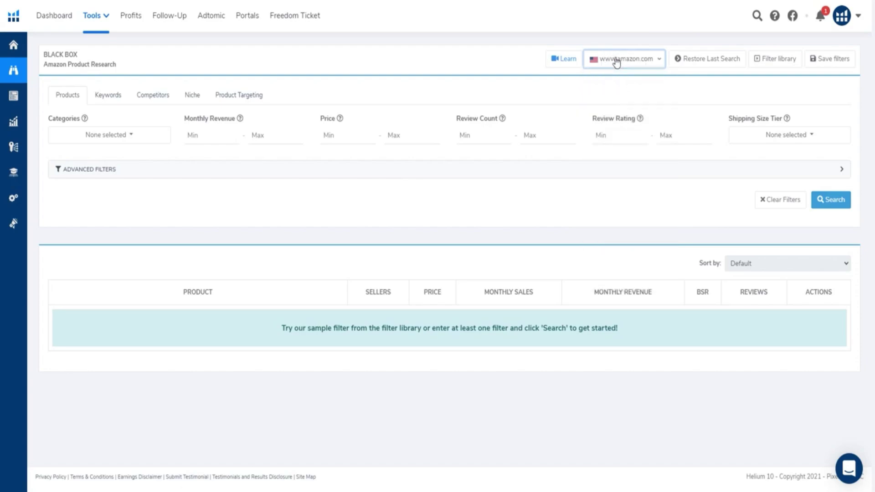
- Restrict the Black Box product search to the Camera & Photo category
click(106, 140)
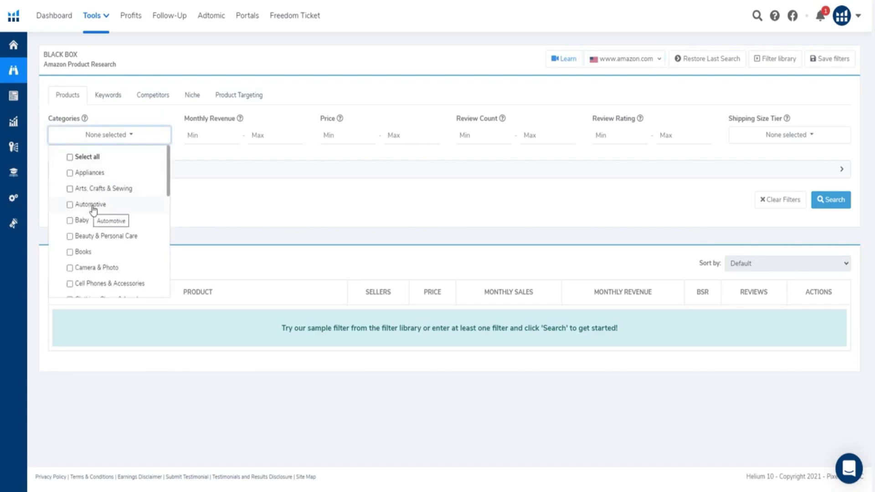
scroll(99, 244, down, 1)
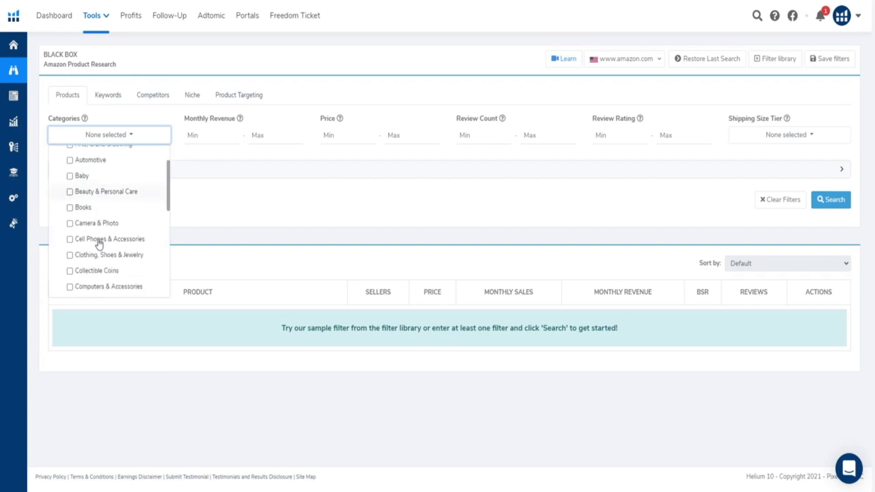
click(69, 219)
click(202, 134)
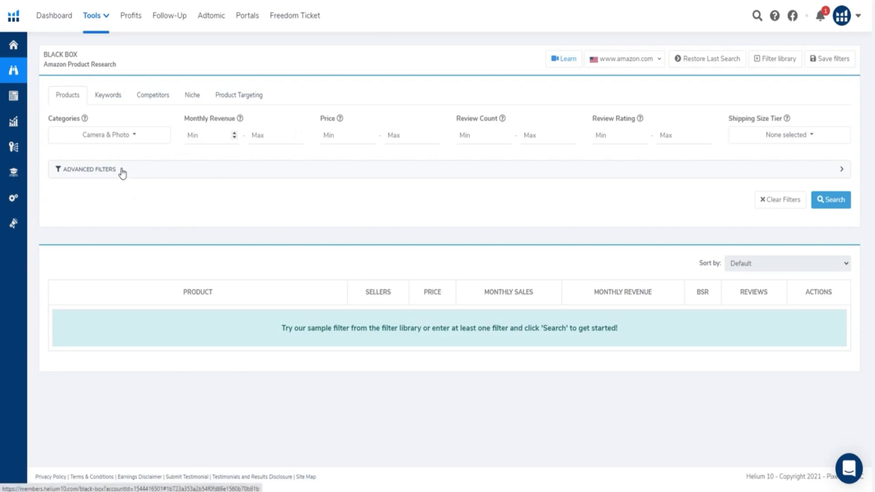
- Set the minimum monthly revenue to 2000 and the minimum price to 15, leave the advanced filters empty, and run the product search
click(72, 172)
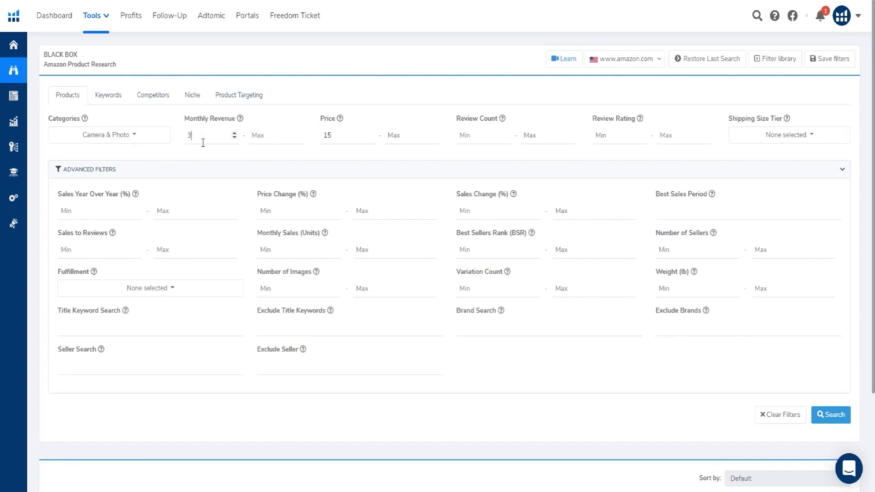
drag(201, 133, 185, 132)
text(2)
scroll(628, 368, down, 1)
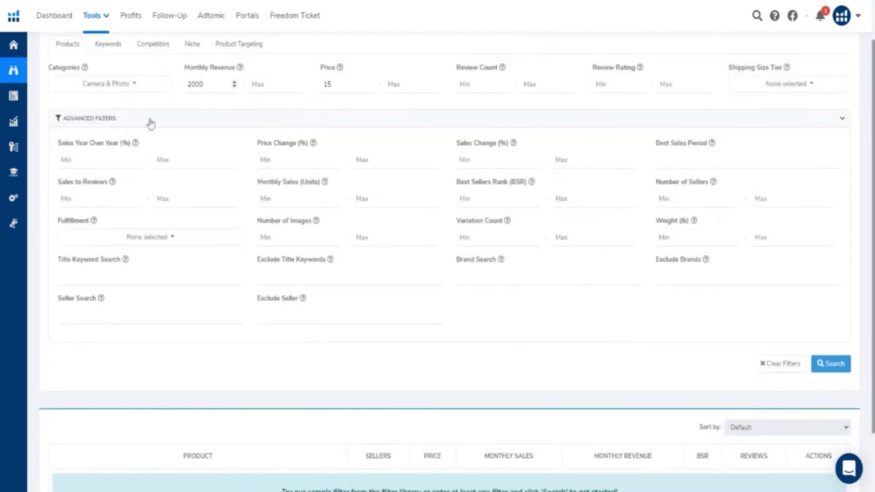
click(150, 124)
click(830, 199)
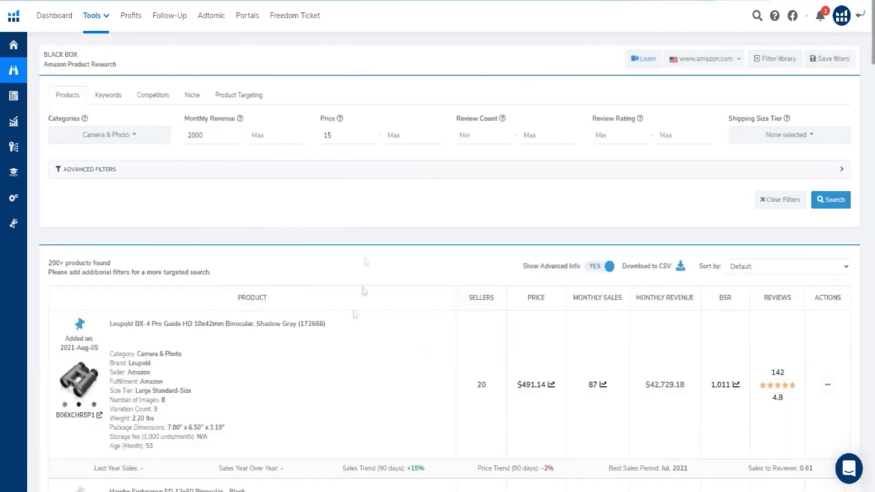
- Skim the Black Box product results, examining the product details and number of sellers for each item
scroll(281, 218, down, 1)
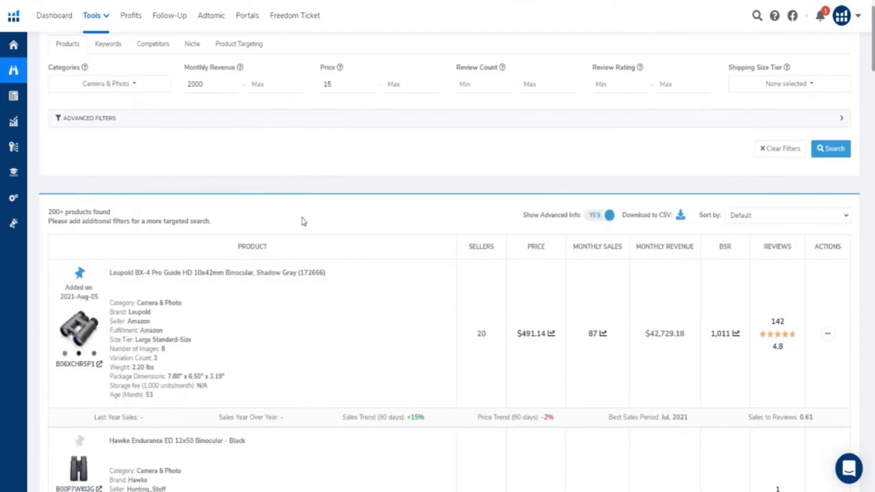
scroll(273, 226, up, 1)
scroll(137, 241, down, 1)
scroll(483, 224, down, 2)
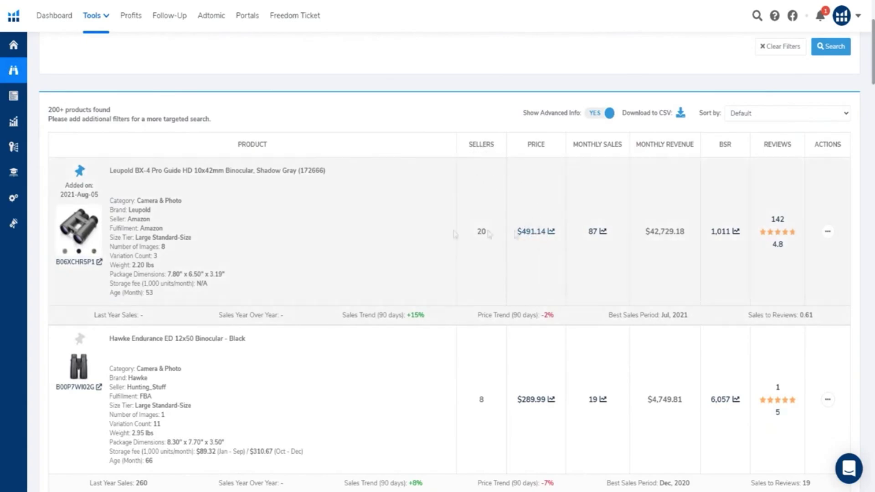
scroll(189, 234, up, 3)
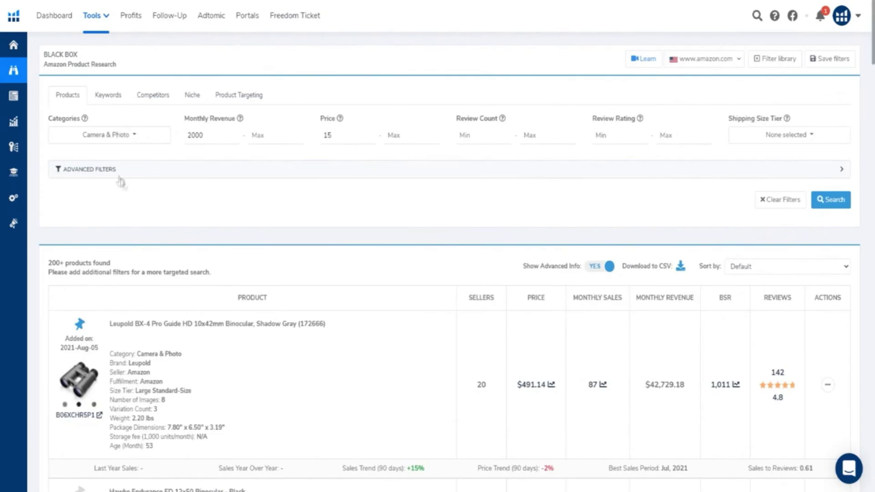
scroll(328, 276, down, 3)
scroll(387, 255, down, 10)
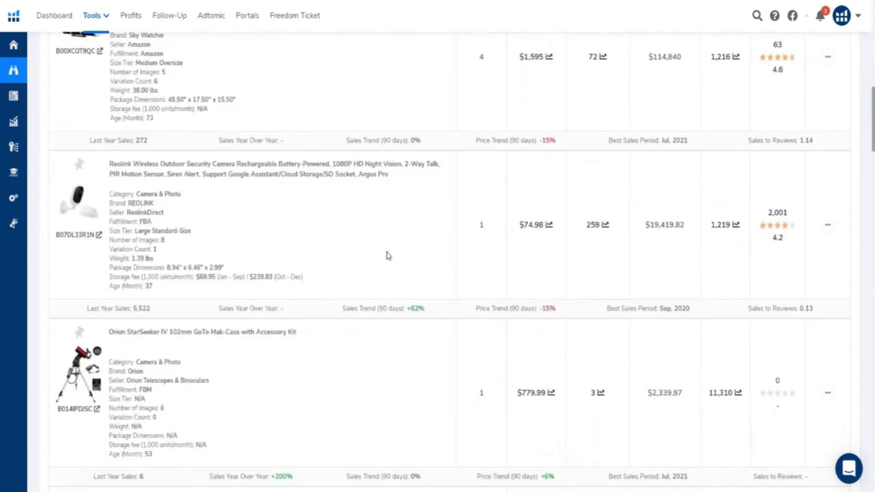
scroll(387, 256, up, 13)
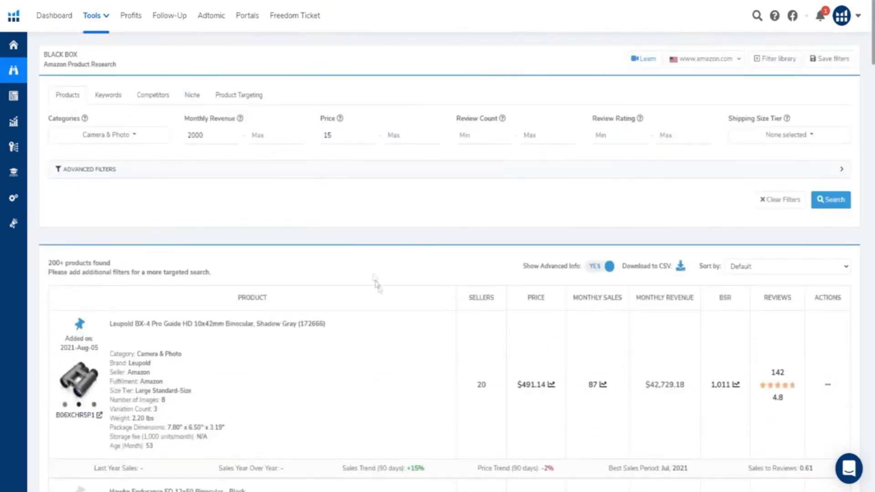
- Compare price, monthly sales, monthly revenue, BSR and reviews across the listed Camera & Photo products
scroll(299, 320, down, 5)
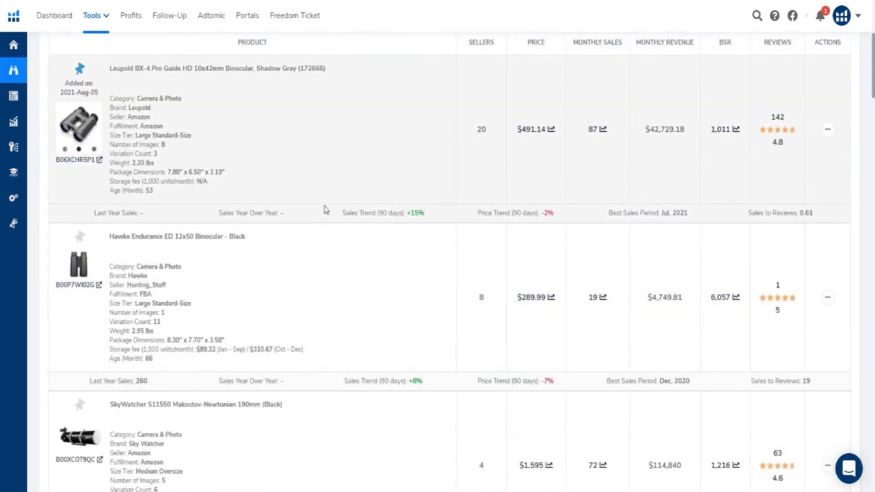
scroll(326, 210, down, 3)
scroll(355, 270, down, 1)
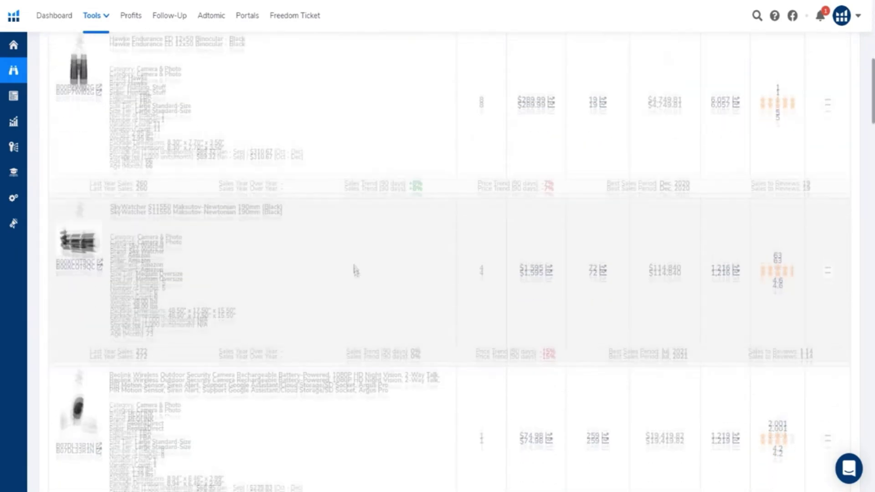
scroll(356, 271, down, 2)
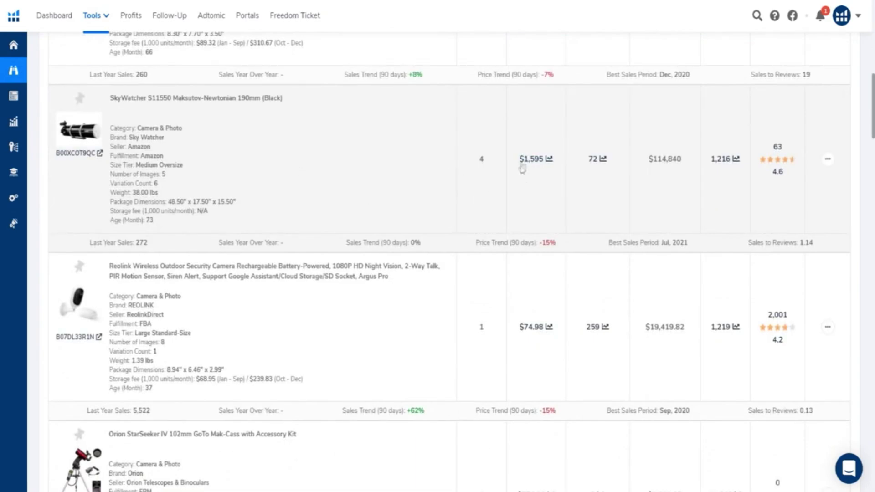
scroll(540, 196, up, 8)
scroll(547, 208, up, 1)
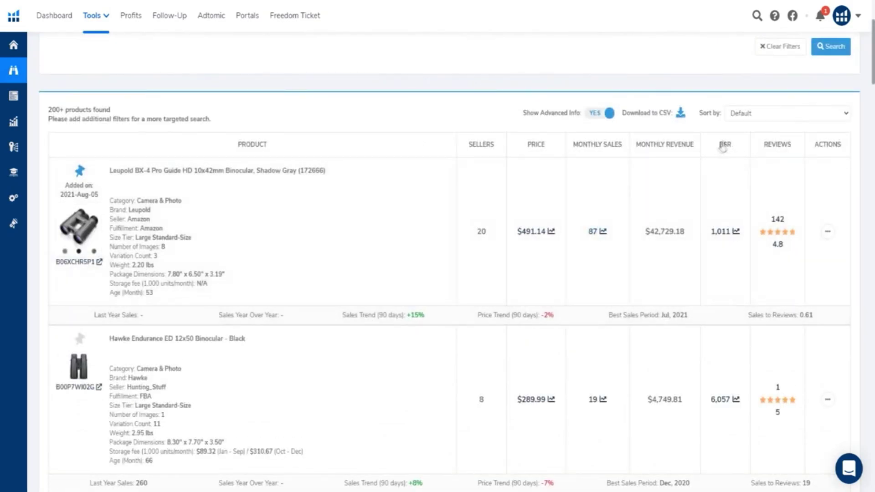
scroll(761, 191, down, 2)
scroll(485, 272, up, 4)
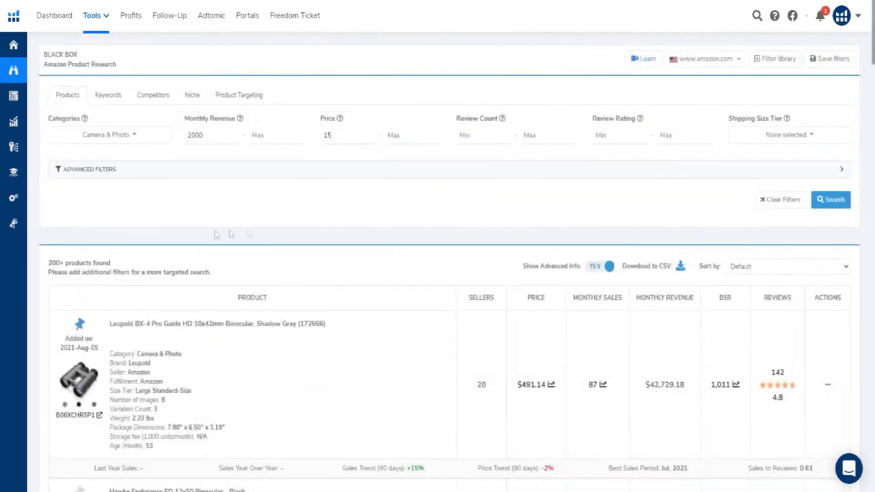
scroll(253, 241, down, 10)
scroll(255, 242, down, 2)
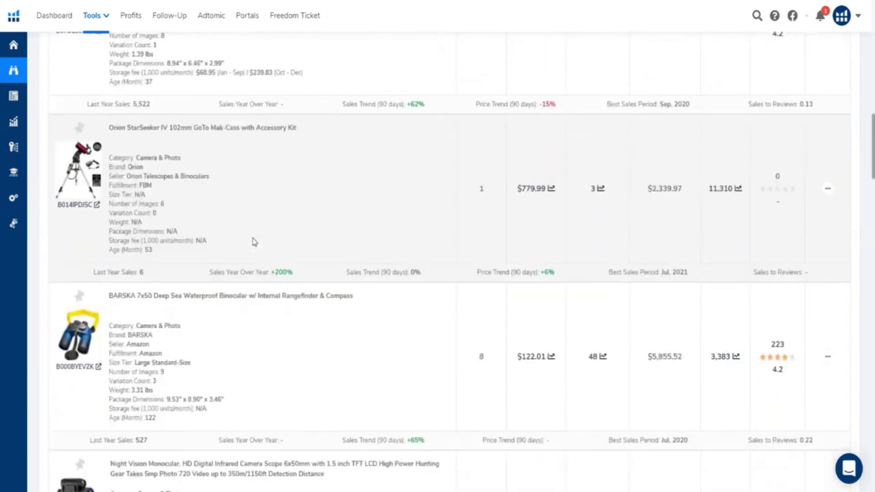
scroll(254, 243, up, 8)
scroll(254, 242, up, 15)
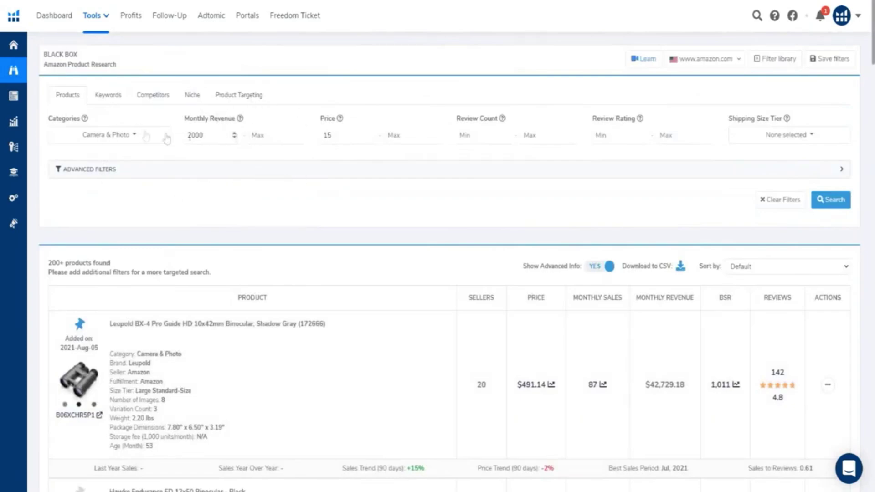
- View Black Box's keyword-based search filters and open the Magnet keyword research tool
click(111, 97)
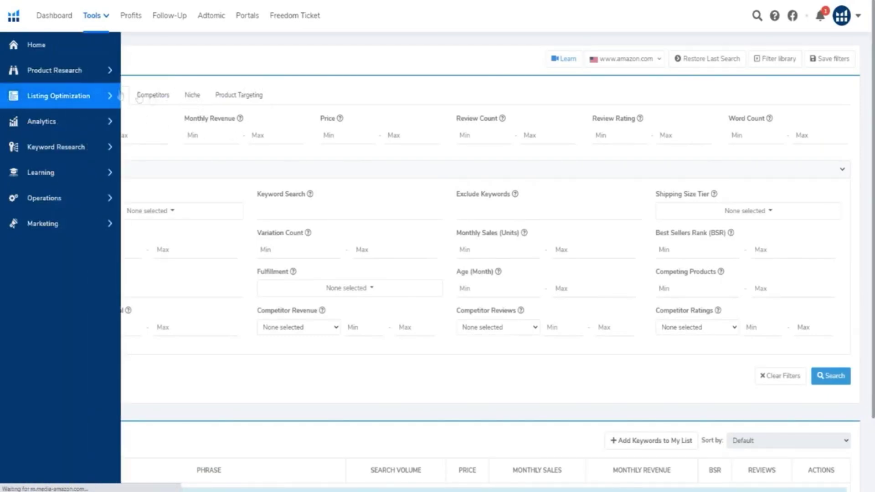
mouse_move(49, 107)
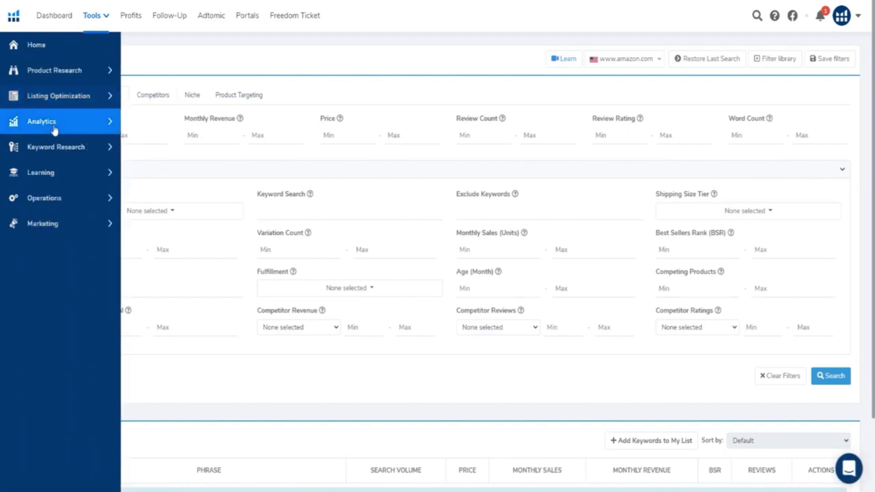
click(110, 151)
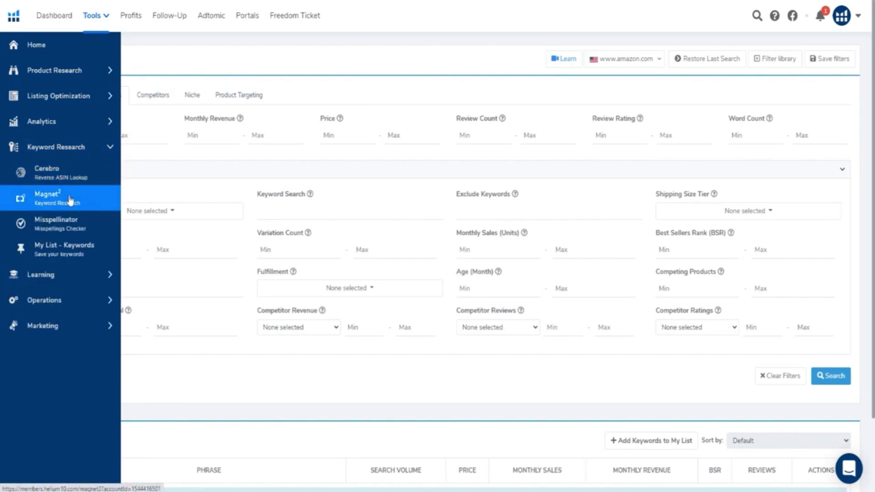
click(52, 207)
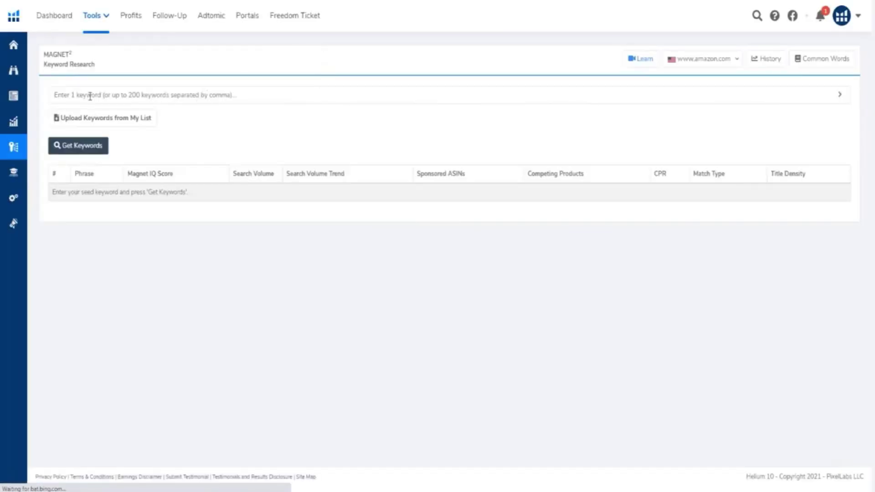
- Enter "security camera" as the seed keyword in Magnet and get its related keywords
right_click(90, 96)
click(128, 175)
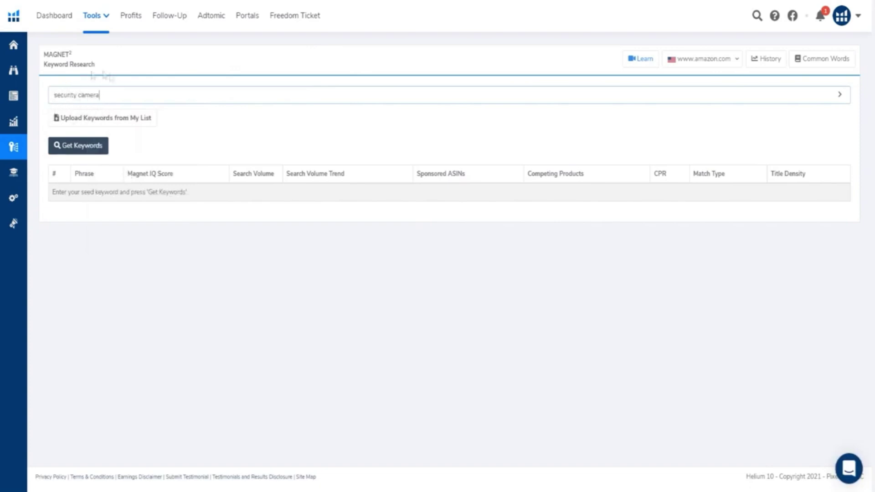
click(71, 151)
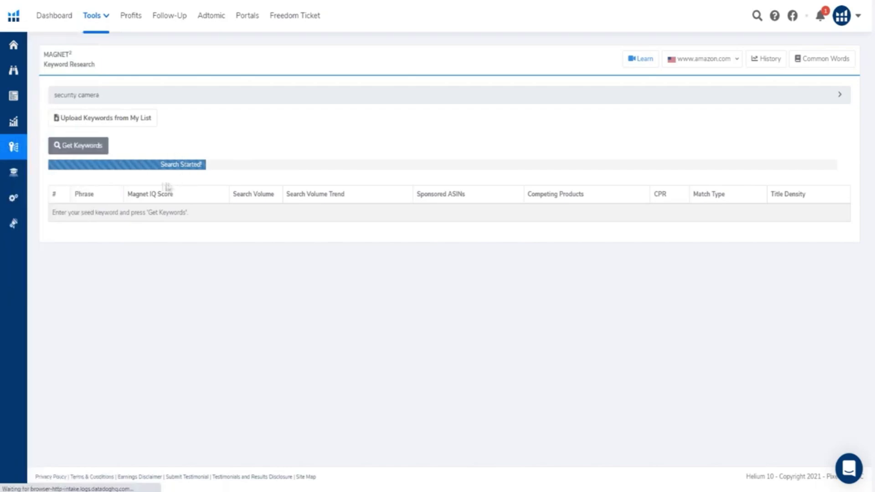
mouse_move(46, 145)
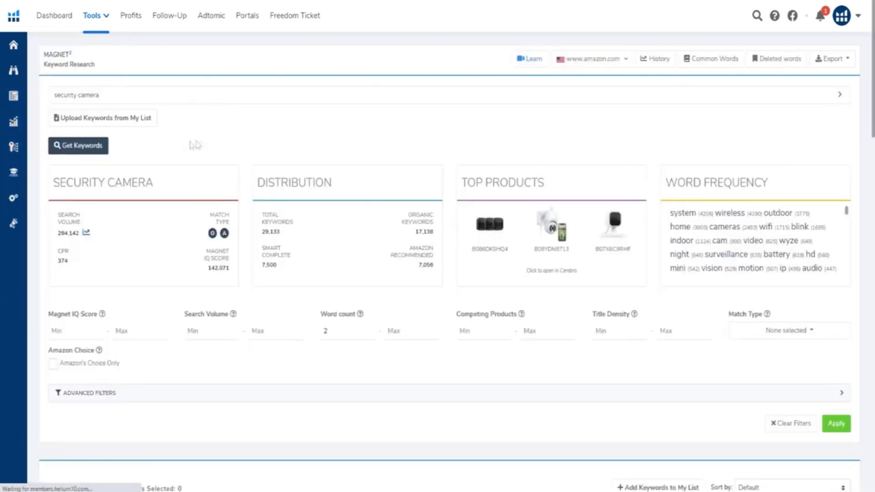
- Review the Magnet results for "security camera", including the keyword table, distribution, top products and word frequency
scroll(124, 201, down, 5)
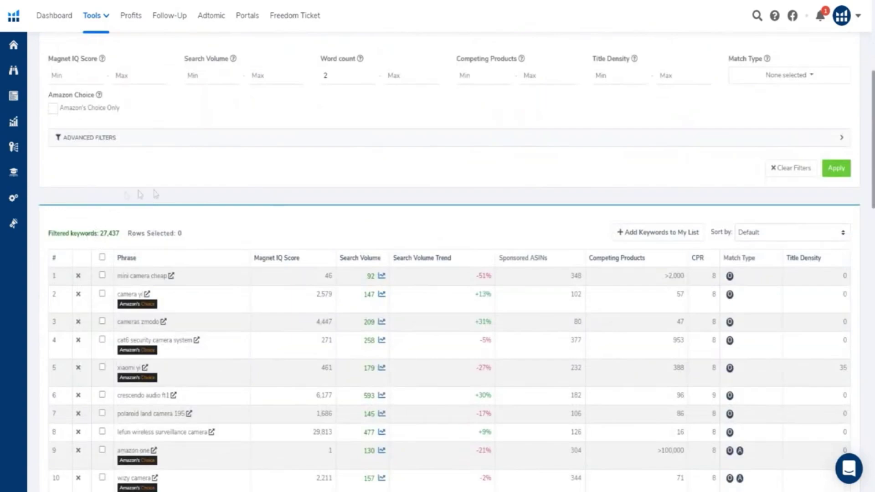
scroll(199, 210, up, 3)
scroll(199, 209, up, 1)
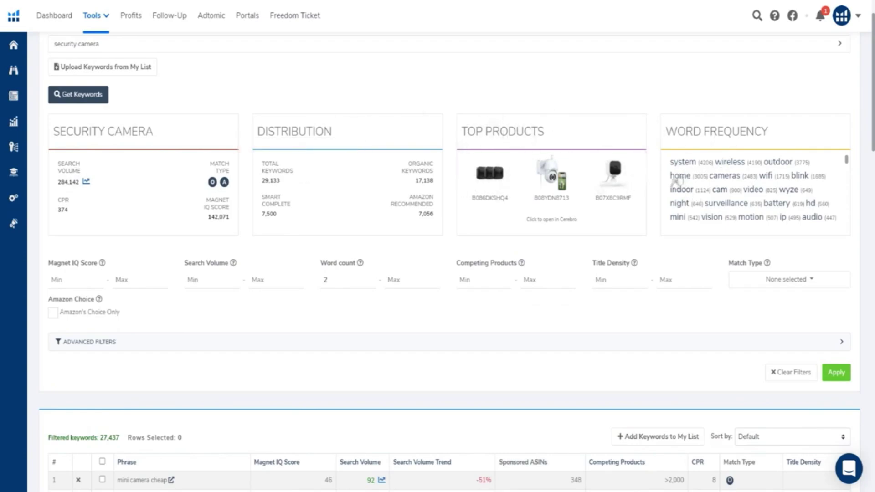
- Examine the Magnet keyword table for "security camera", including search volume, trend, sponsored ASINs and competing products
scroll(406, 158, down, 5)
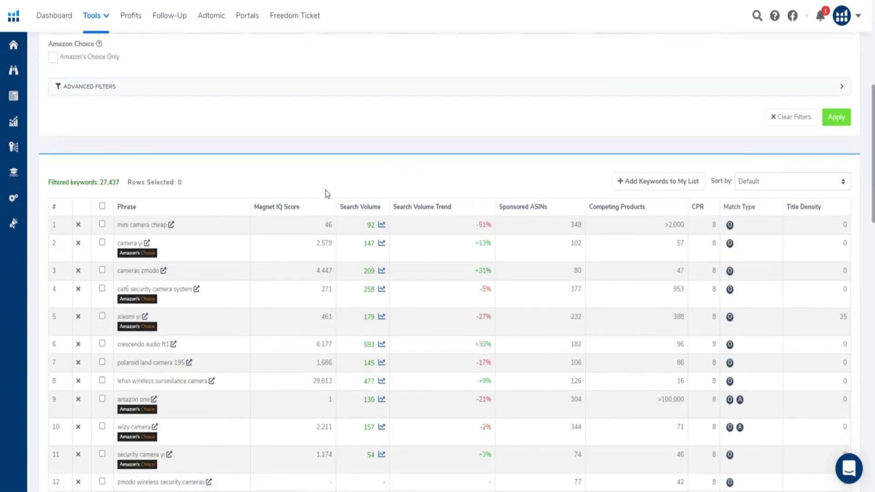
scroll(374, 186, down, 2)
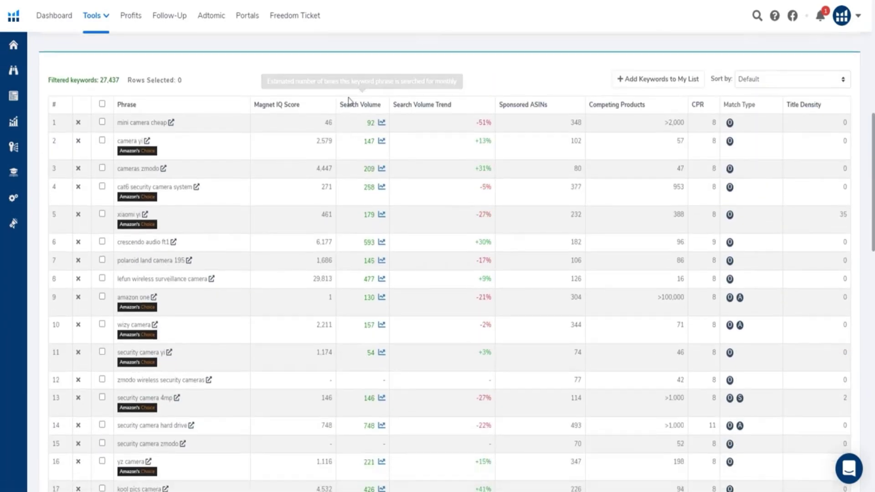
scroll(347, 146, down, 1)
scroll(310, 118, up, 1)
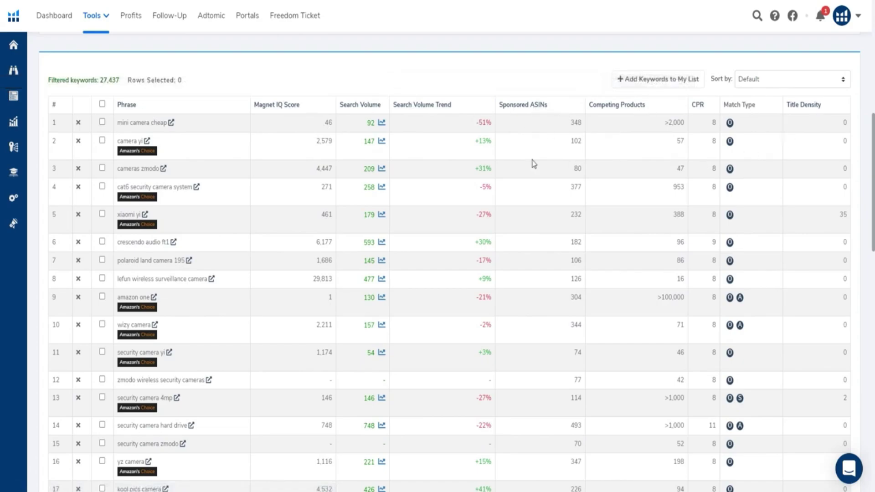
scroll(322, 176, down, 10)
scroll(322, 173, up, 15)
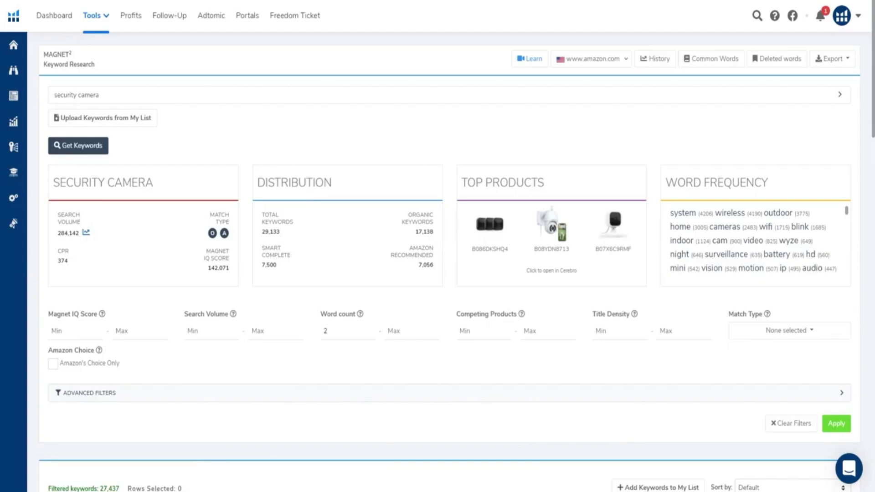
- Switch to the Amazon results, close the Search Volume History chart and the Xray window, and view the first security camera listings
mouse_move(41, 206)
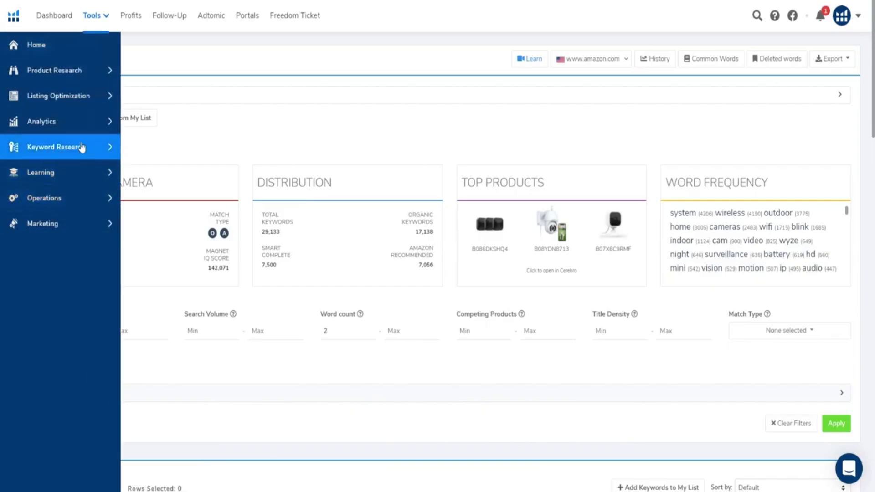
click(107, 99)
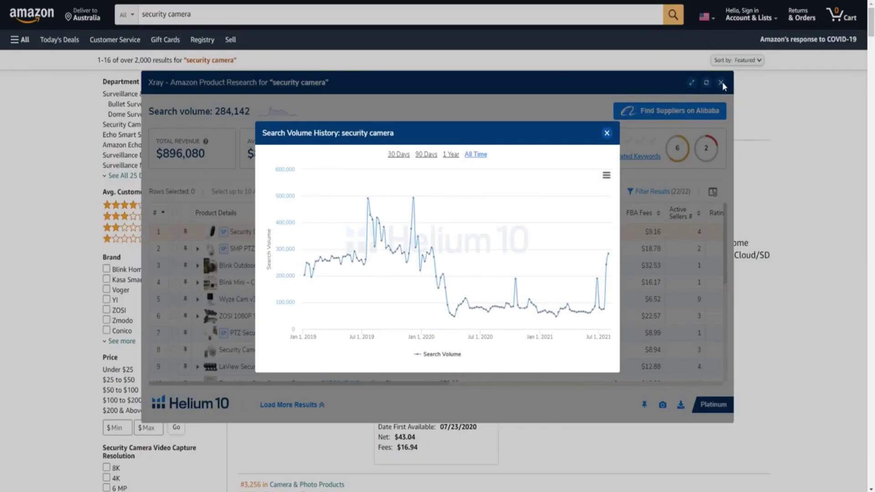
click(723, 83)
click(723, 83)
scroll(368, 209, down, 3)
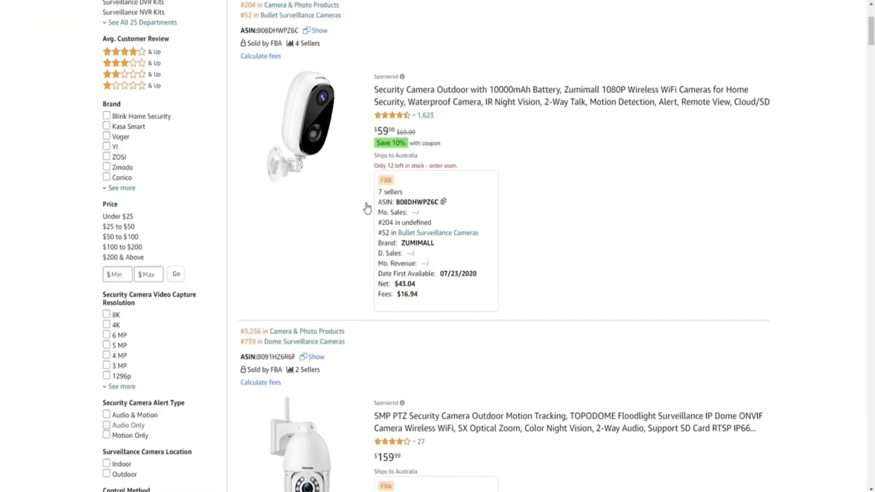
scroll(367, 209, up, 3)
scroll(350, 225, up, 1)
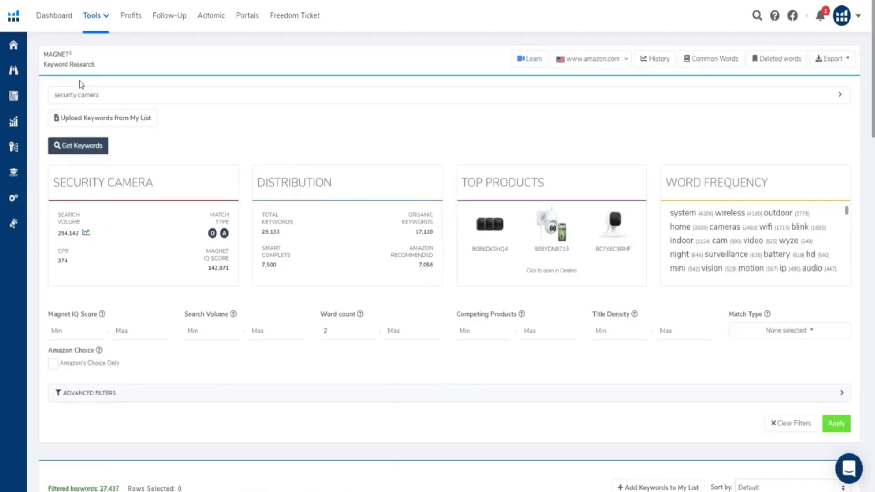
- Open the Scribbles listing optimizer in a new browser tab and look through its marketplace options and listing fields
click(59, 96)
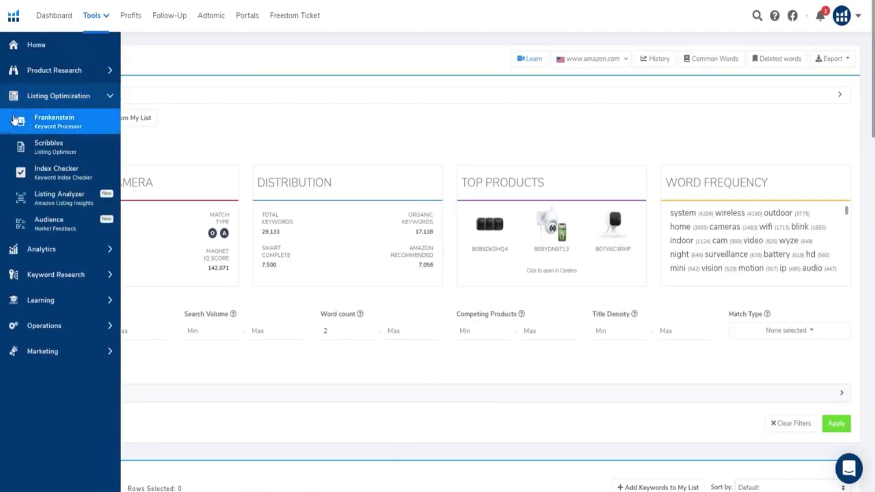
right_click(48, 153)
click(79, 160)
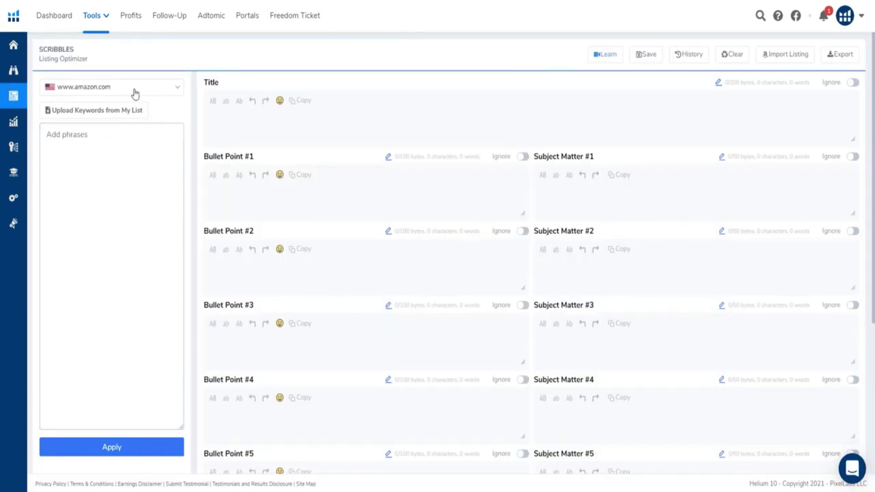
click(133, 91)
click(135, 87)
click(152, 137)
scroll(320, 185, down, 5)
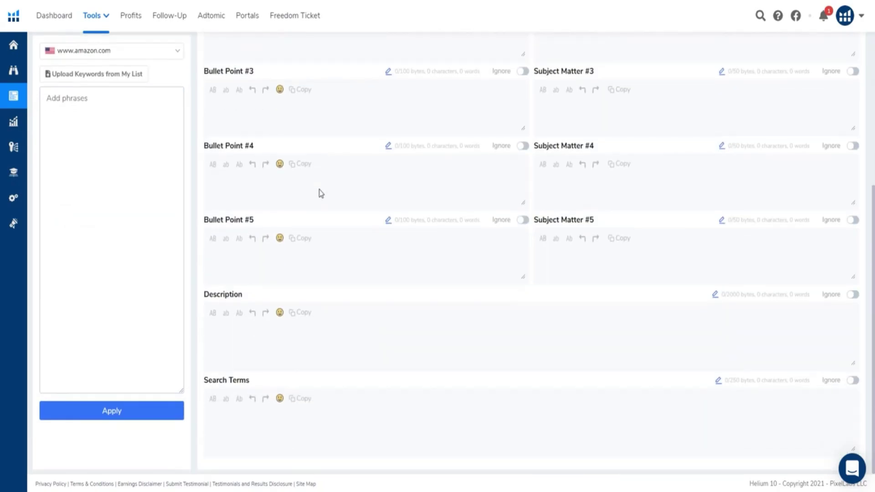
scroll(321, 191, up, 5)
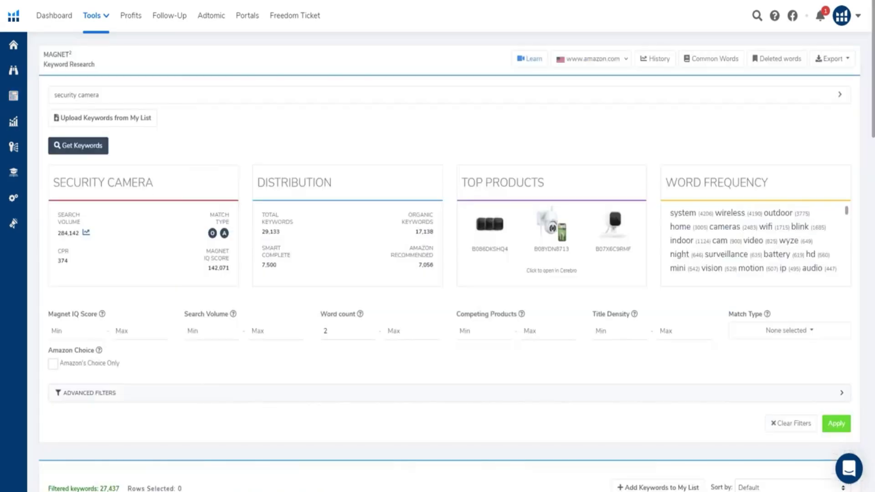
- Examine the Magnet keyword results and the Amazon security camera listings for phrases to use in a product listing
scroll(237, 232, down, 5)
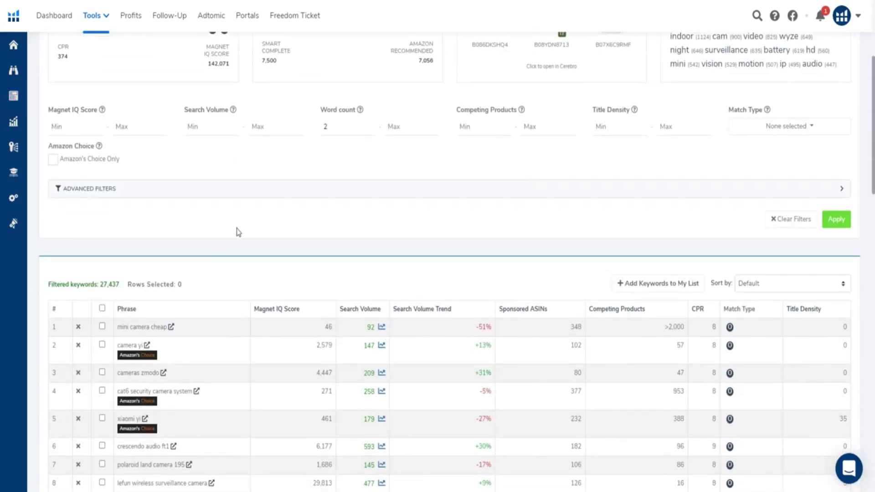
scroll(227, 215, down, 5)
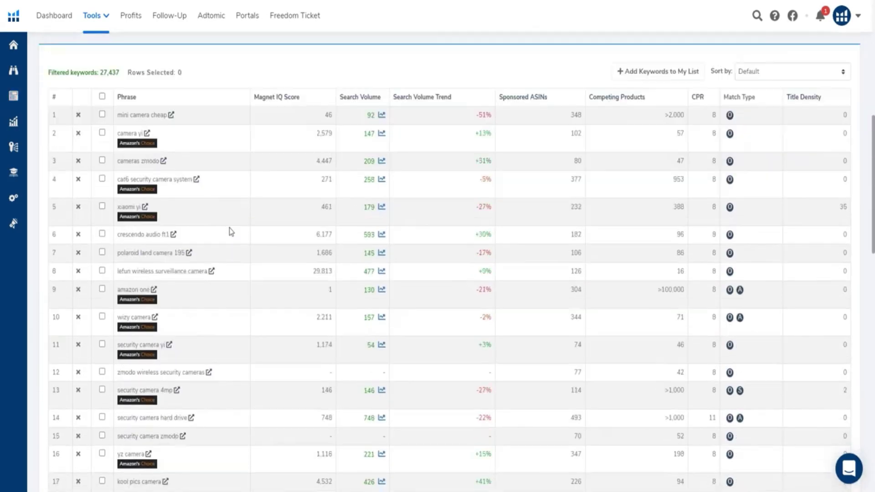
scroll(228, 230, up, 5)
scroll(218, 261, up, 1)
scroll(164, 296, down, 4)
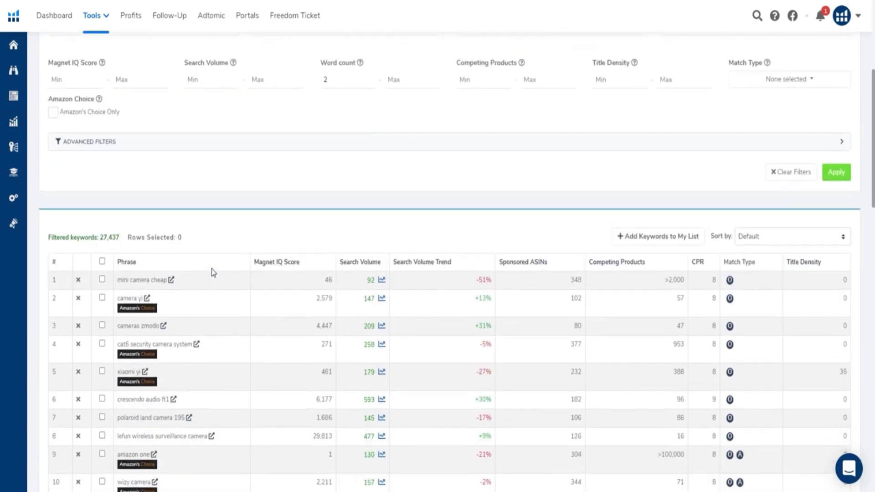
scroll(178, 261, up, 8)
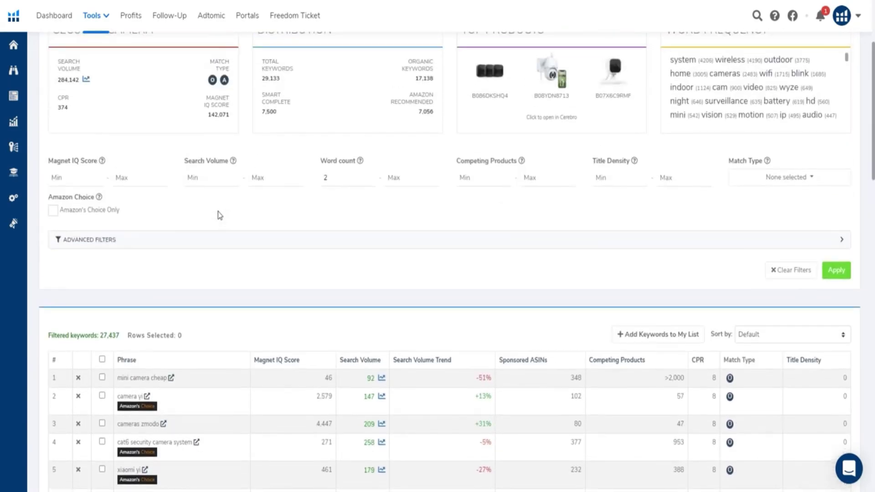
click(14, 96)
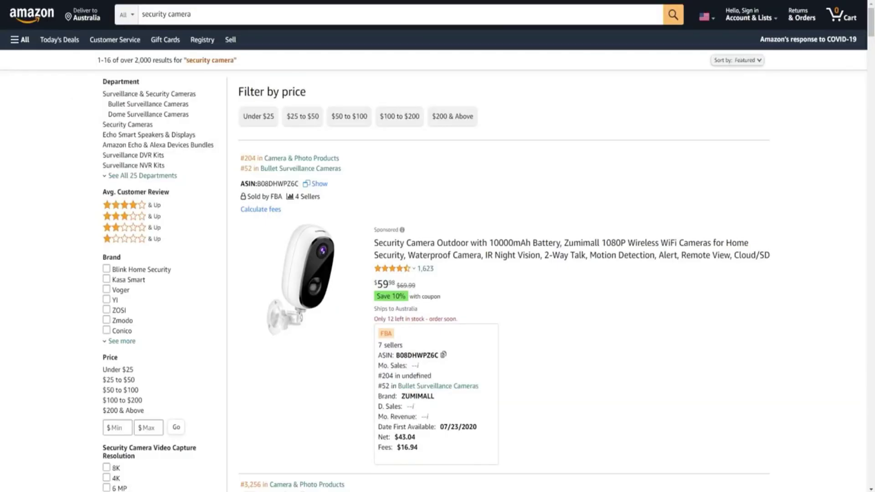
scroll(372, 225, down, 9)
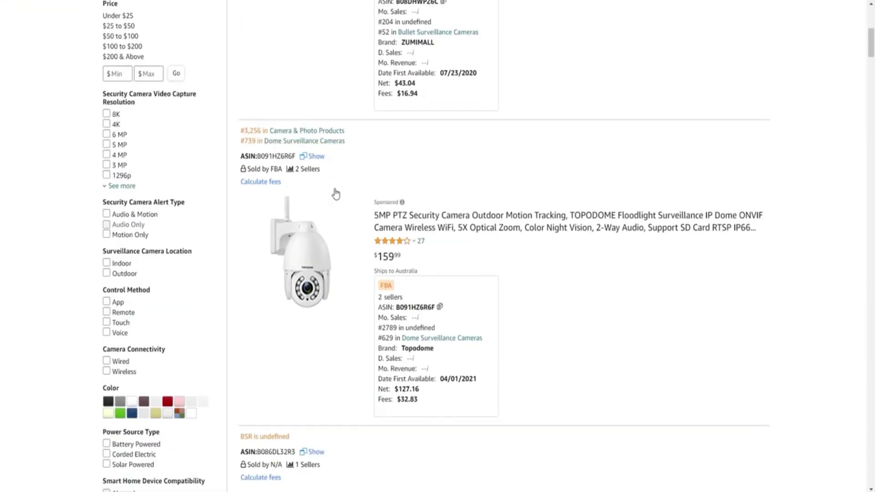
scroll(336, 193, up, 9)
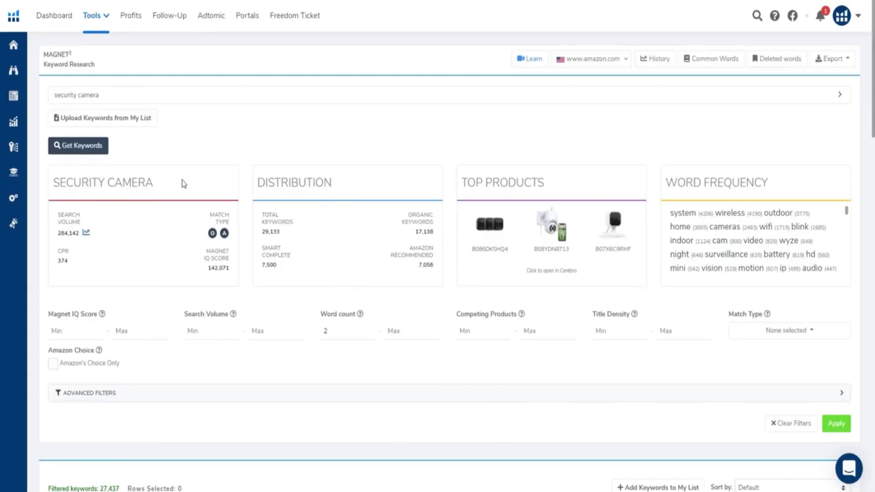
- Copy the seed keyword "security camera" from Magnet into the Scribbles phrase list
scroll(182, 182, down, 2)
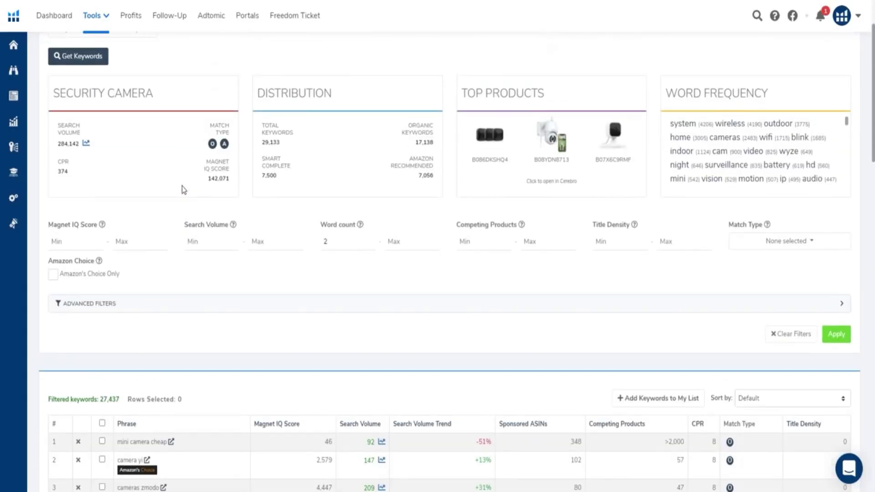
scroll(137, 136, up, 2)
triple_click(131, 95)
right_click(133, 97)
click(171, 129)
key(ctrl+v)
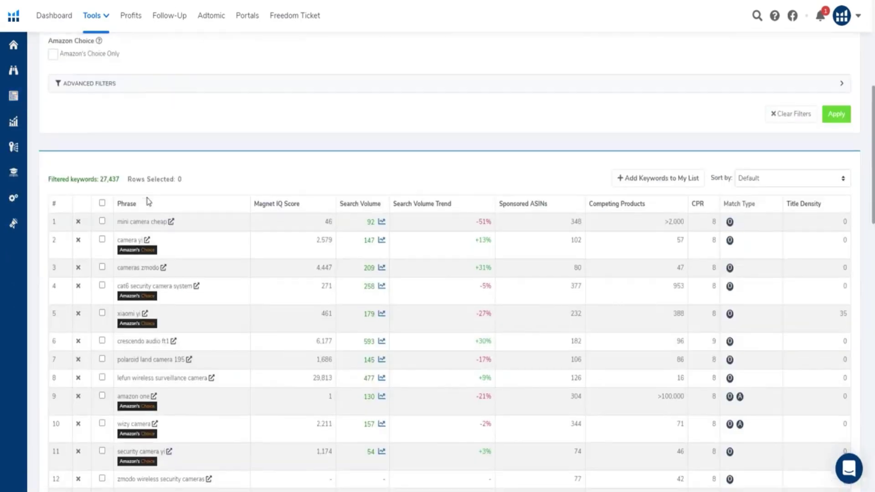
- Copy the phrase "mini camera cheap" from the Magnet keyword table and add it to the Scribbles phrase list
scroll(143, 139, down, 2)
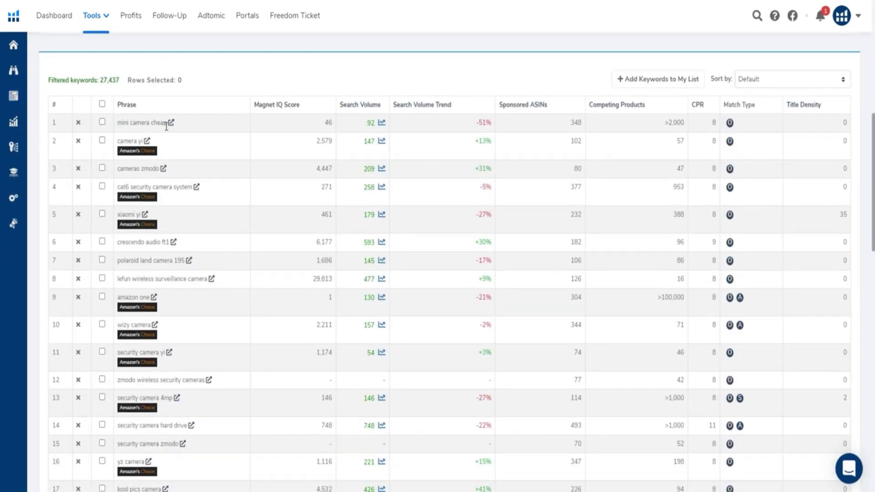
drag(166, 126, 122, 128)
right_click(129, 127)
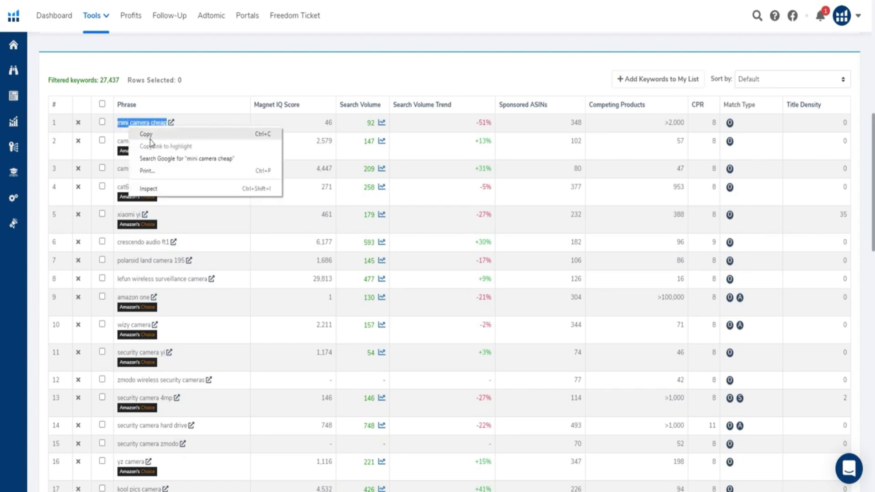
click(150, 135)
scroll(187, 188, up, 6)
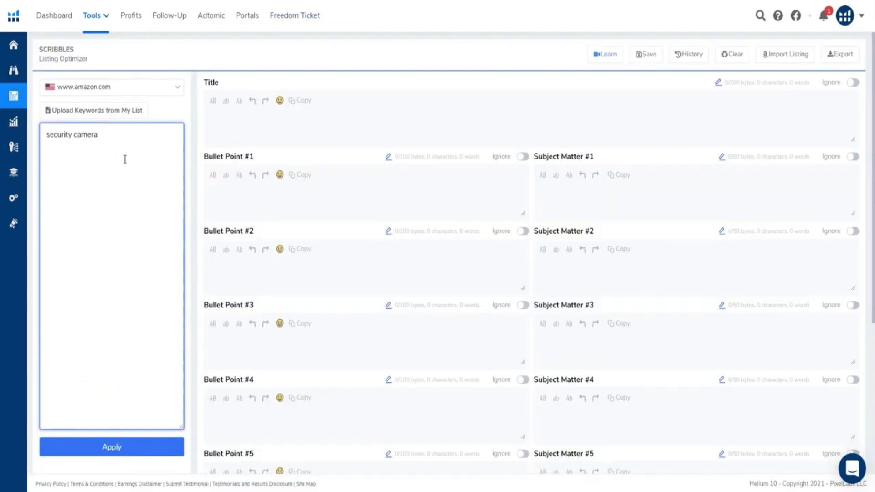
right_click(83, 160)
click(113, 238)
- Apply the Scribbles phrase list and paste the copied phrase into the listing's Title
click(105, 448)
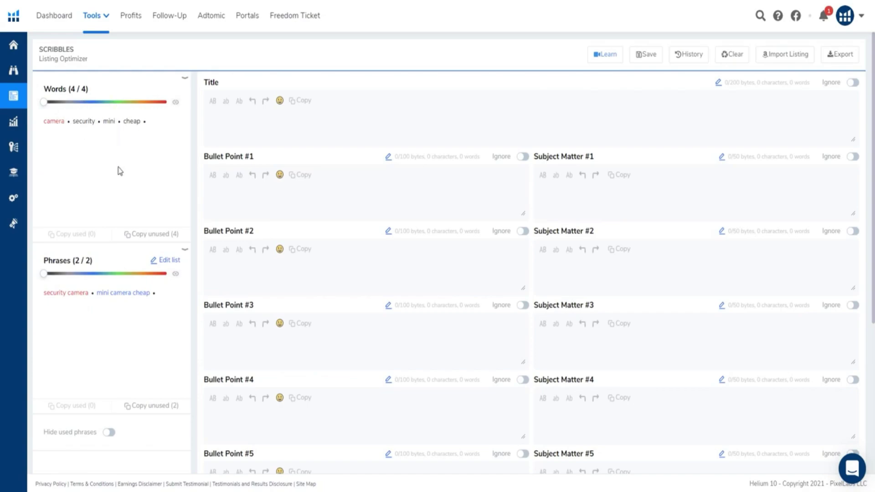
click(233, 121)
key(ctrl+v)
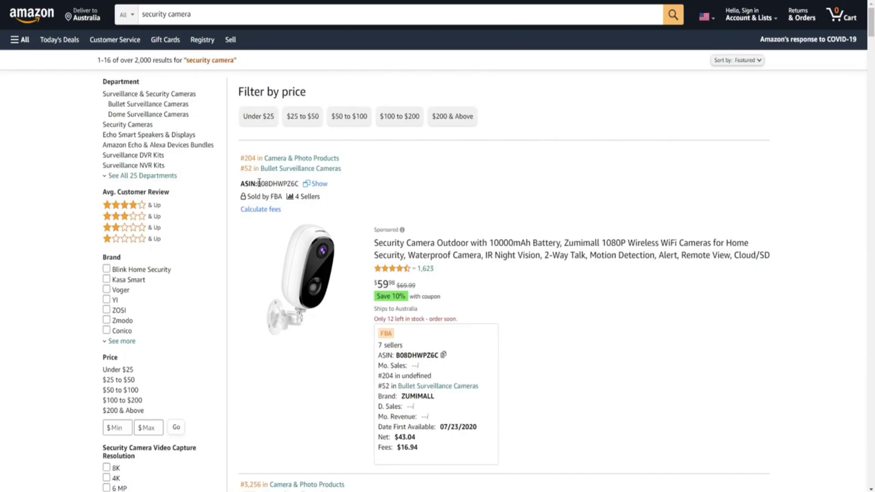
- Copy ASIN B08DHWPZ6C from the first Amazon result and enter it in Helium 10's Cerebro reverse ASIN lookup
drag(258, 183, 289, 186)
right_click(298, 184)
click(319, 191)
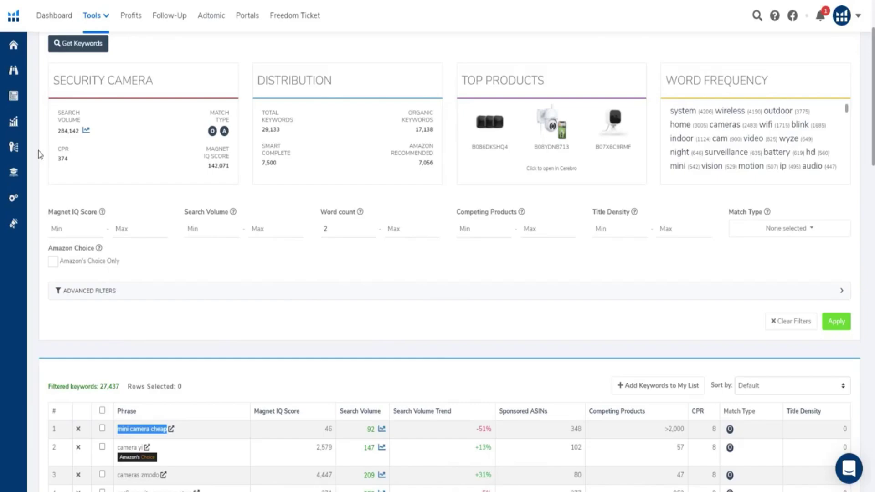
mouse_move(18, 149)
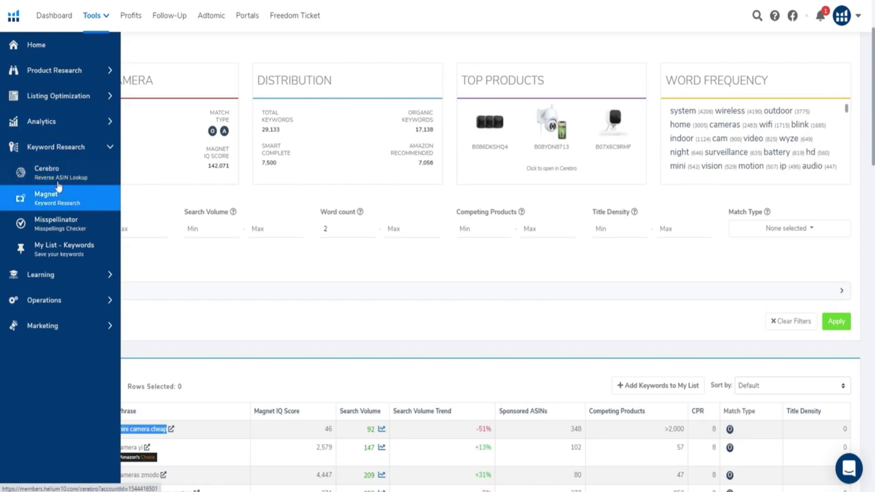
click(71, 172)
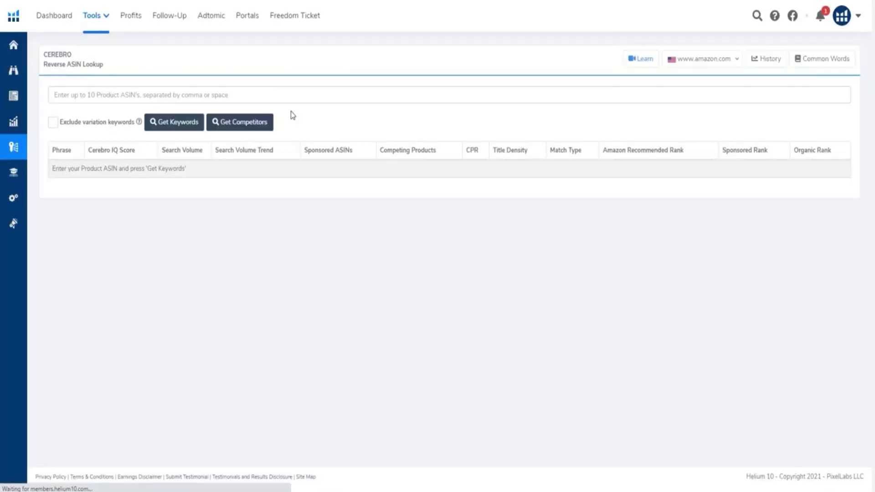
click(110, 94)
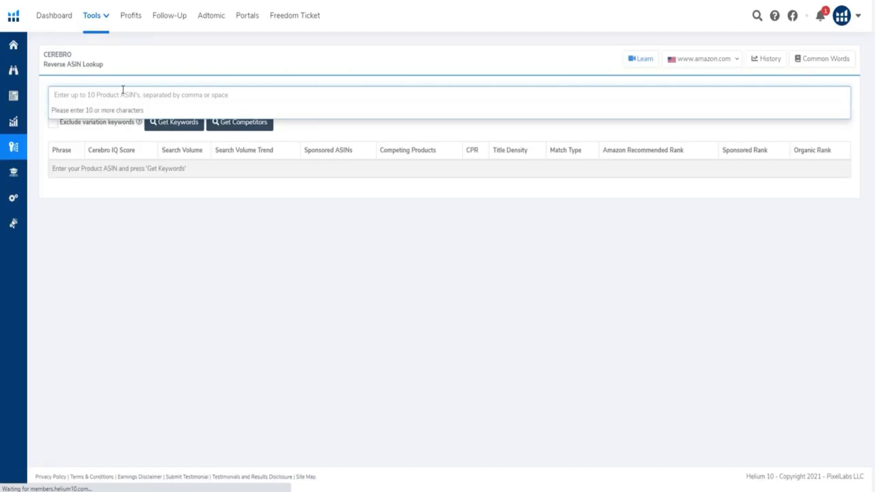
right_click(111, 96)
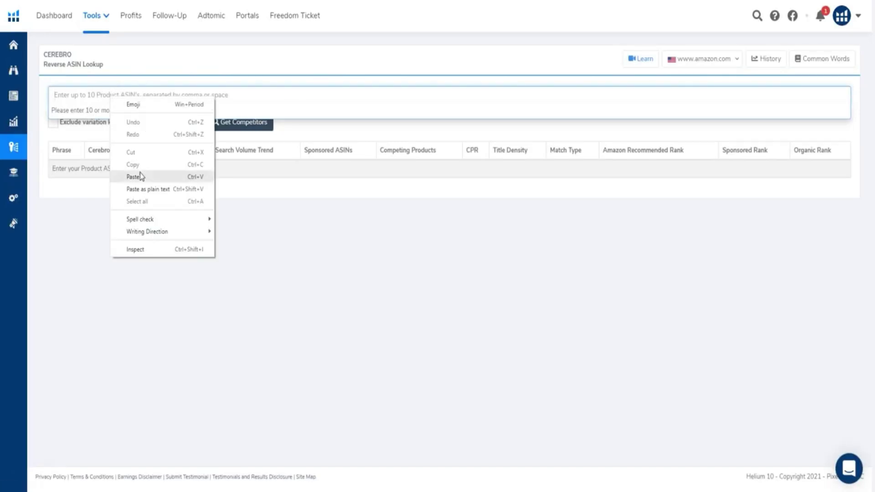
click(138, 177)
click(109, 113)
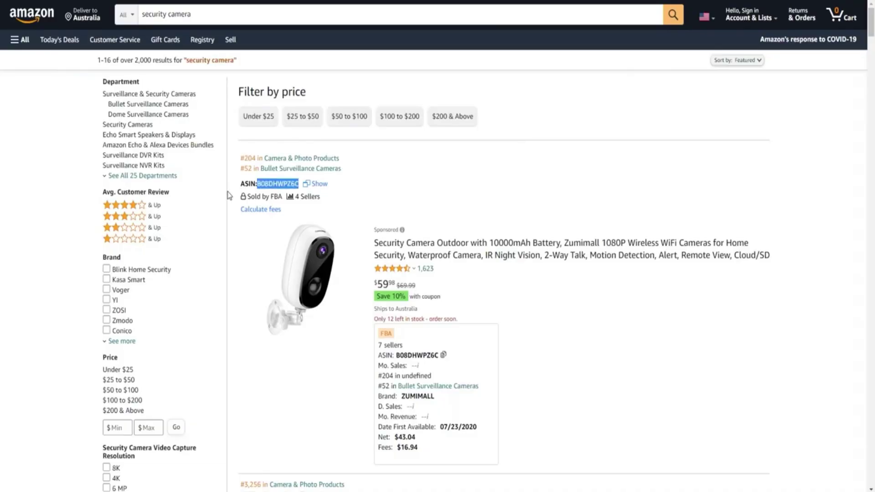
- Copy ASIN B091HZ6R6F from the second Amazon result and add it to the Cerebro reverse ASIN lookup
scroll(296, 133, down, 8)
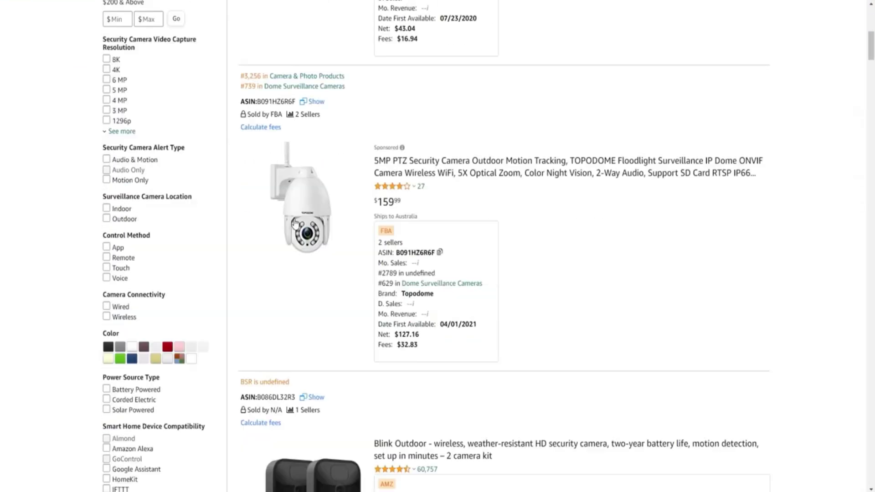
drag(258, 102, 289, 105)
right_click(295, 105)
click(307, 108)
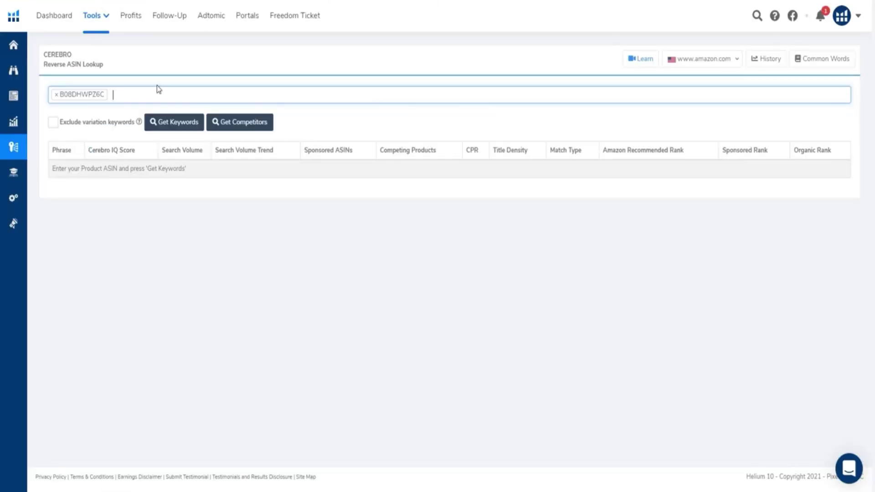
right_click(155, 87)
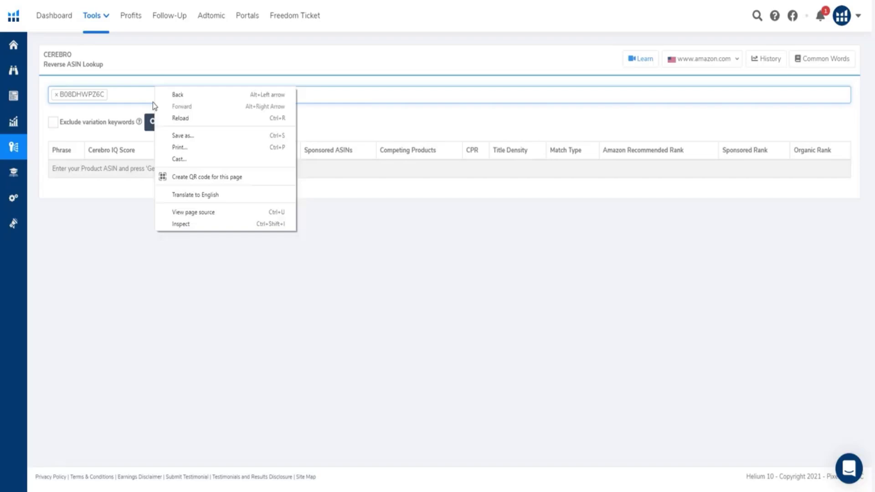
right_click(131, 97)
click(150, 176)
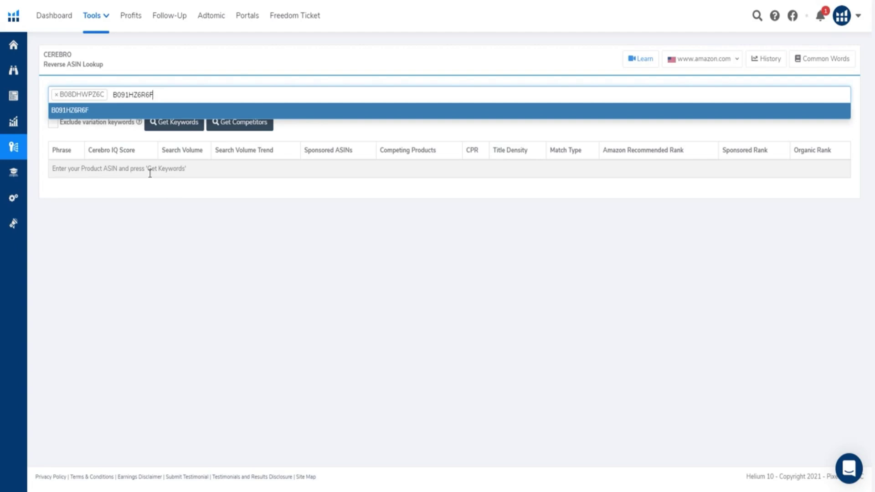
key(Return)
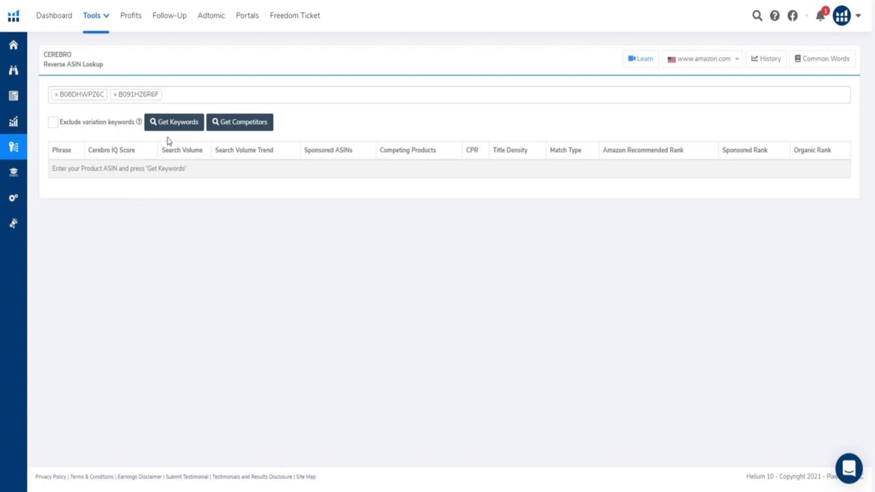
- Get the Cerebro keywords for both ASINs and review the keyword table and the suggested competitor products
click(172, 122)
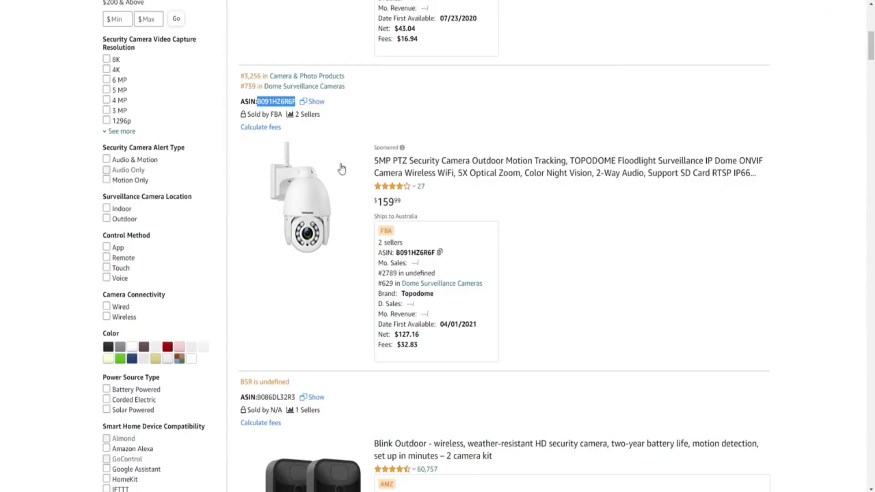
scroll(342, 169, up, 5)
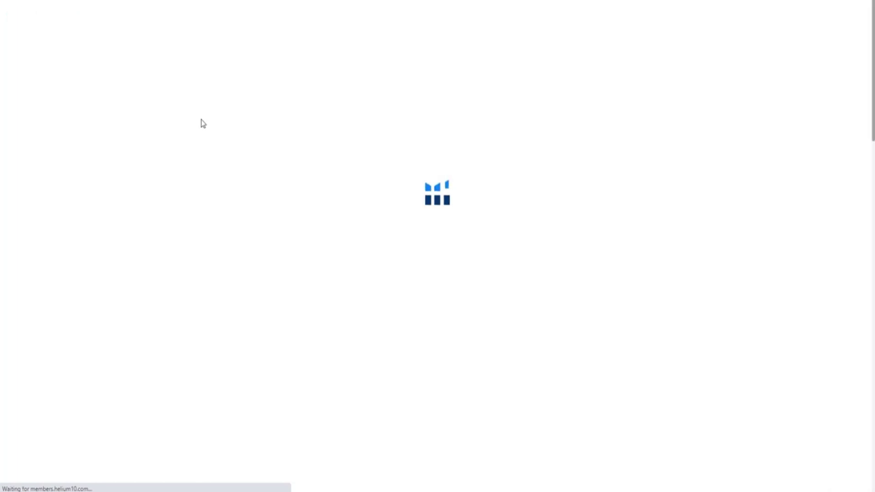
scroll(241, 156, down, 7)
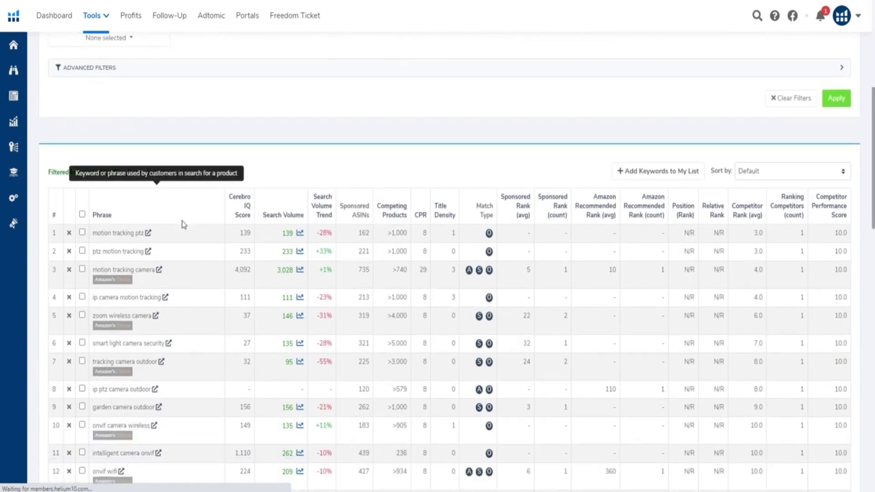
scroll(184, 223, up, 4)
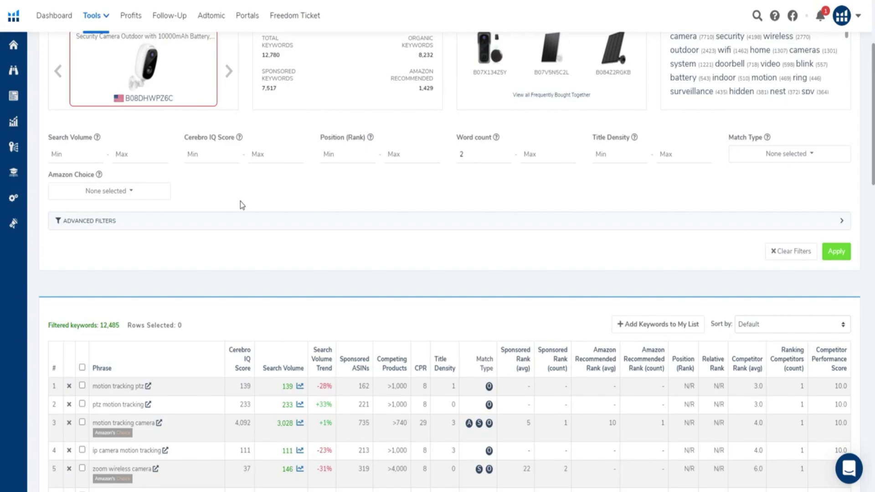
scroll(287, 237, up, 3)
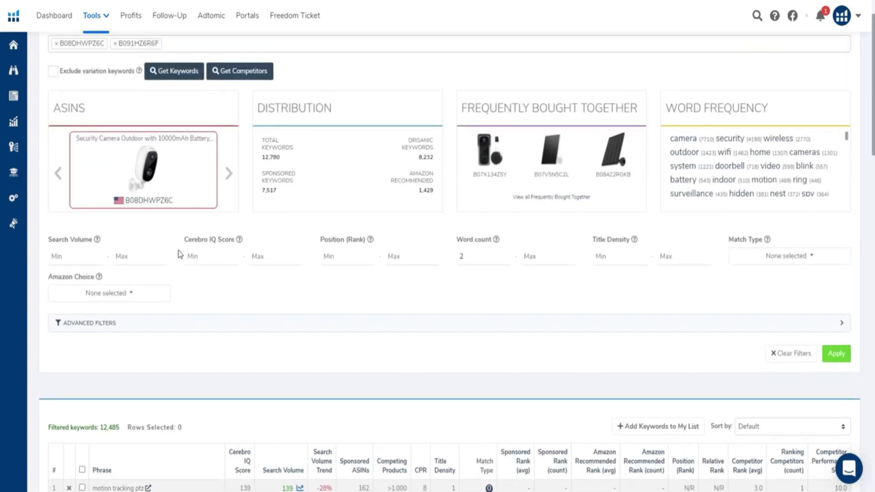
scroll(220, 250, down, 12)
scroll(237, 255, up, 6)
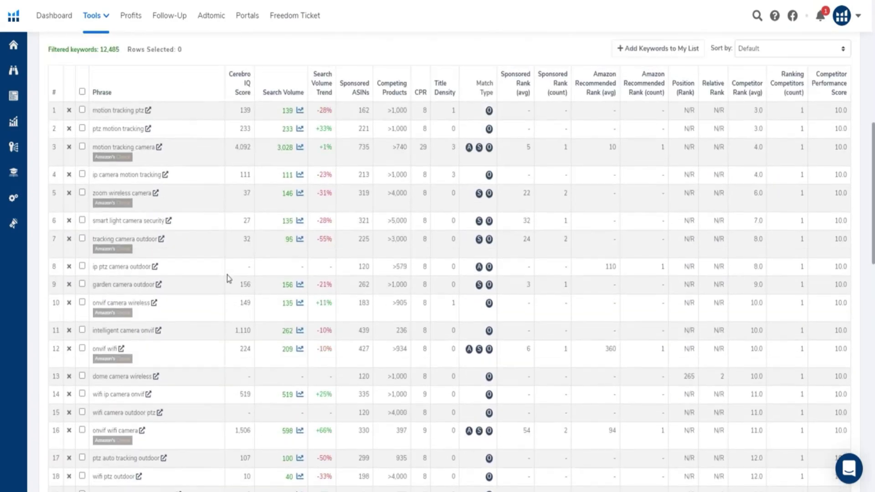
scroll(228, 279, up, 8)
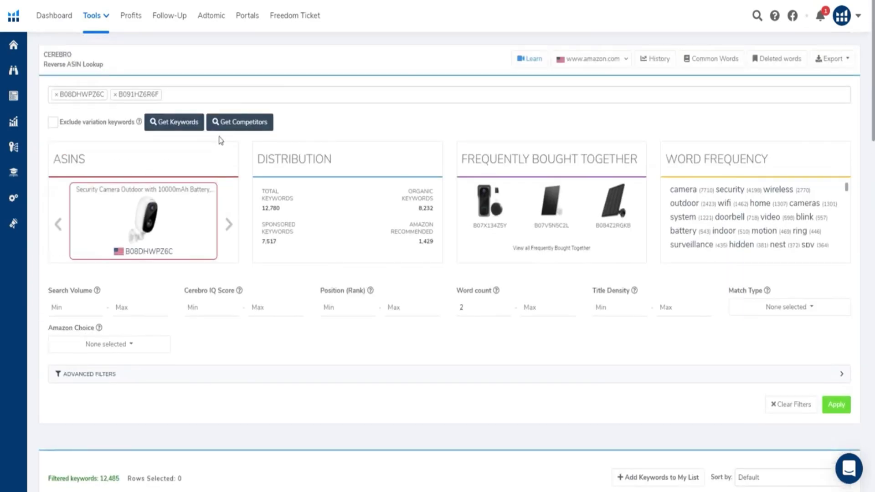
click(193, 120)
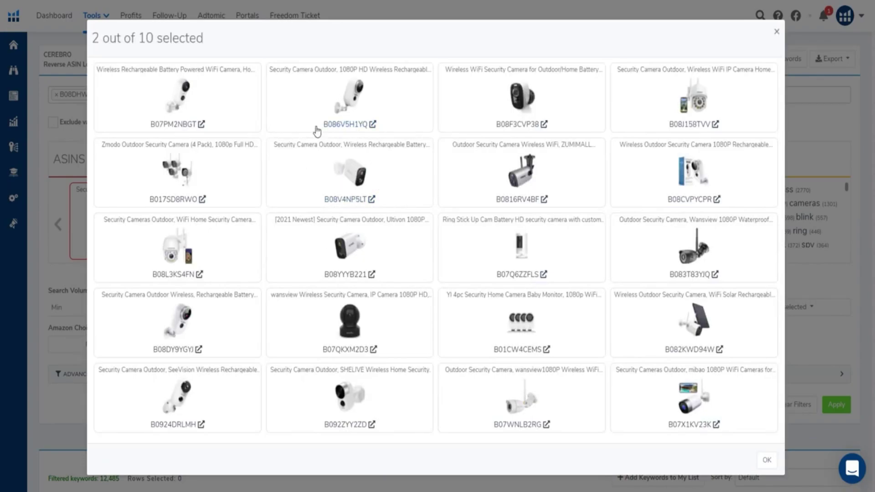
click(776, 33)
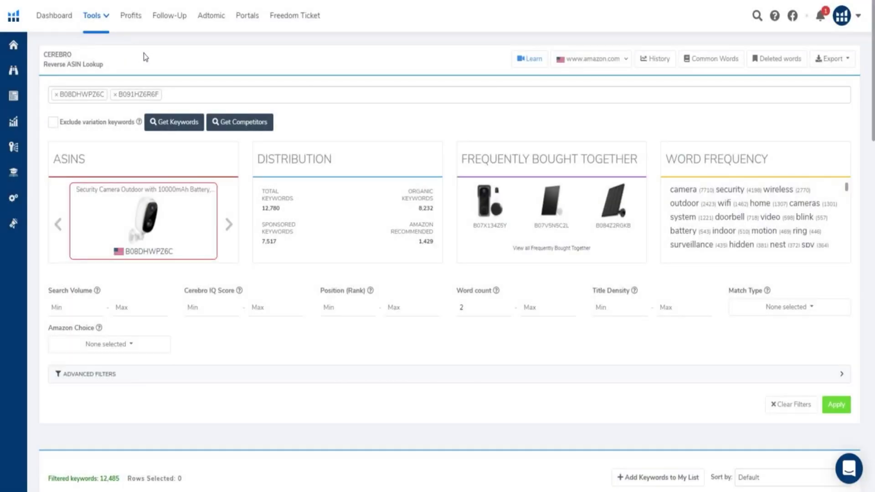
- Open the Trendster trends checker from the Product Research tools
click(60, 148)
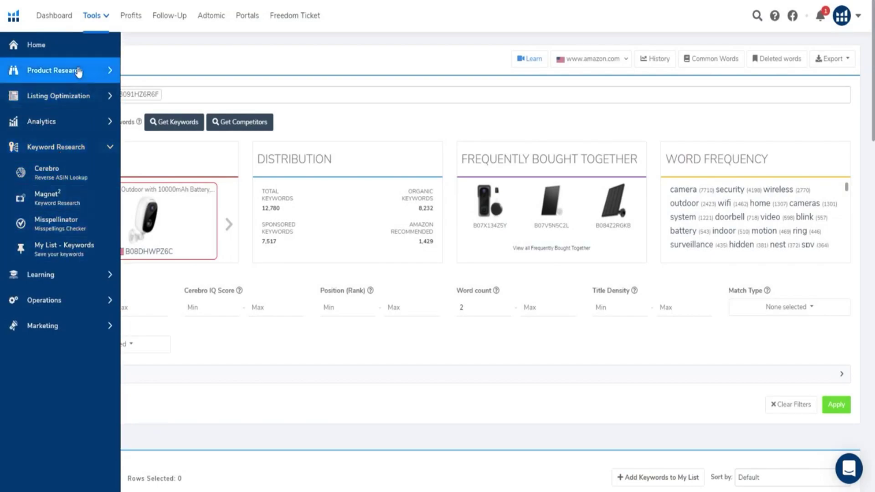
click(109, 78)
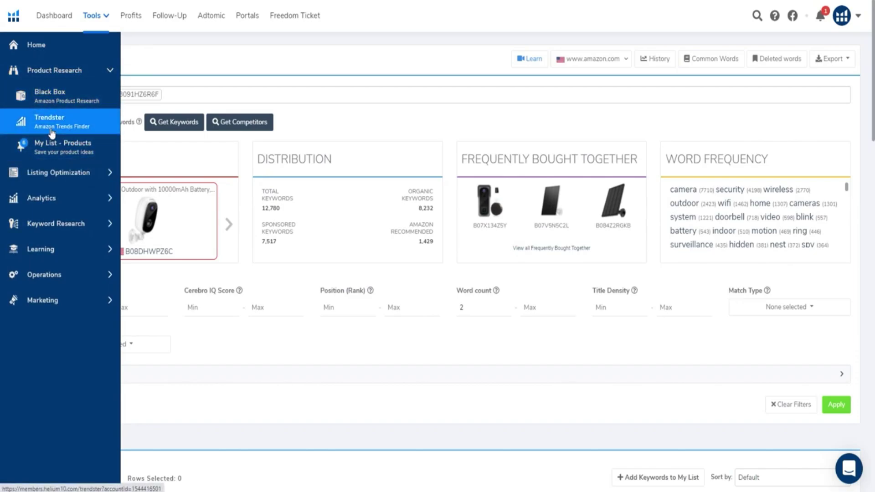
click(70, 127)
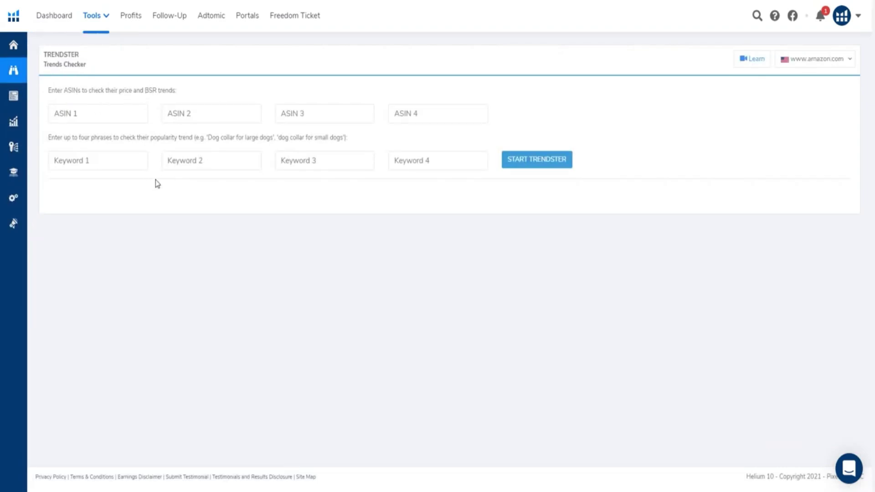
- Open the Index Checker from the Listing Optimization tools
mouse_move(26, 89)
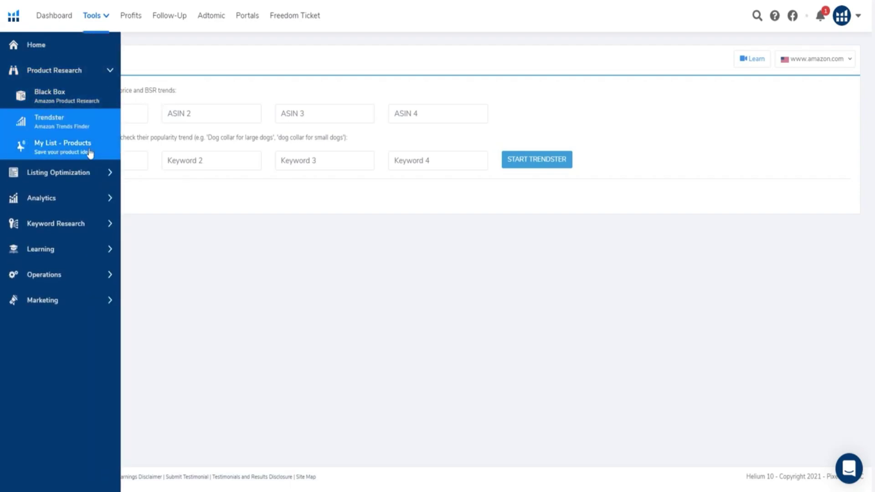
click(58, 174)
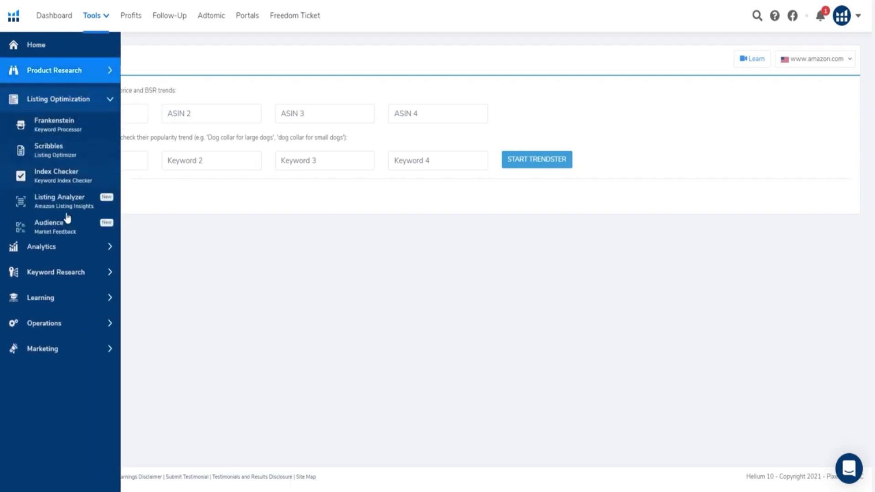
click(68, 176)
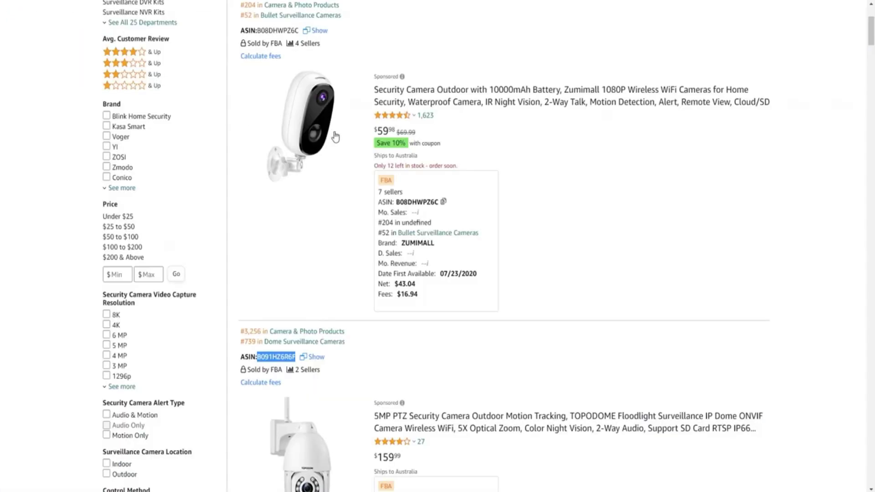
- Switch to Amazon and look through the product listings in the "security camera" search results
scroll(336, 137, up, 4)
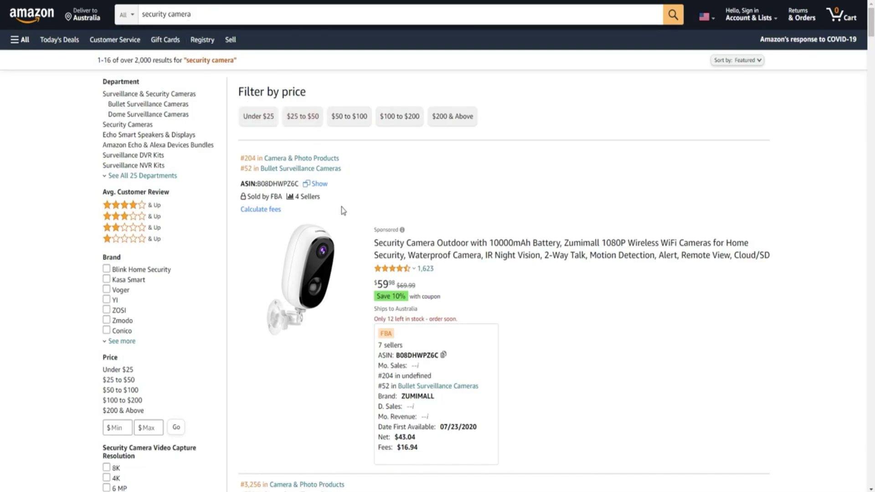
scroll(355, 173, down, 5)
scroll(358, 184, up, 5)
scroll(309, 215, down, 19)
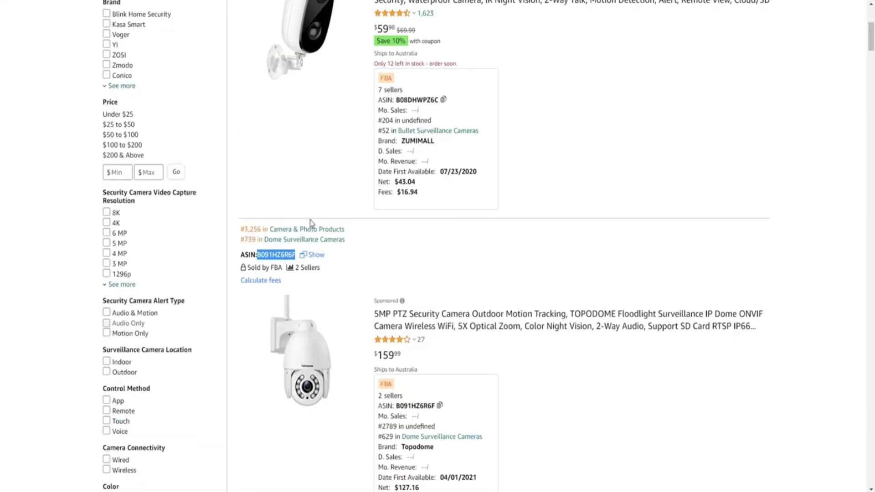
scroll(370, 278, up, 4)
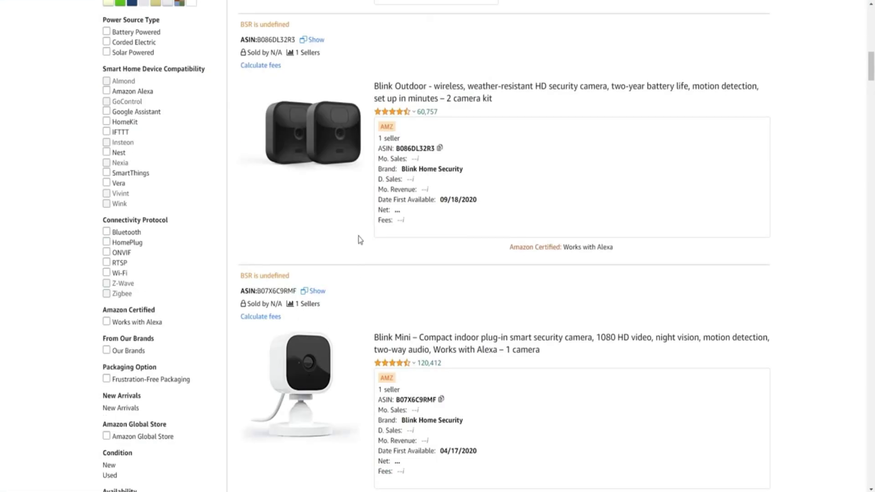
scroll(346, 246, up, 15)
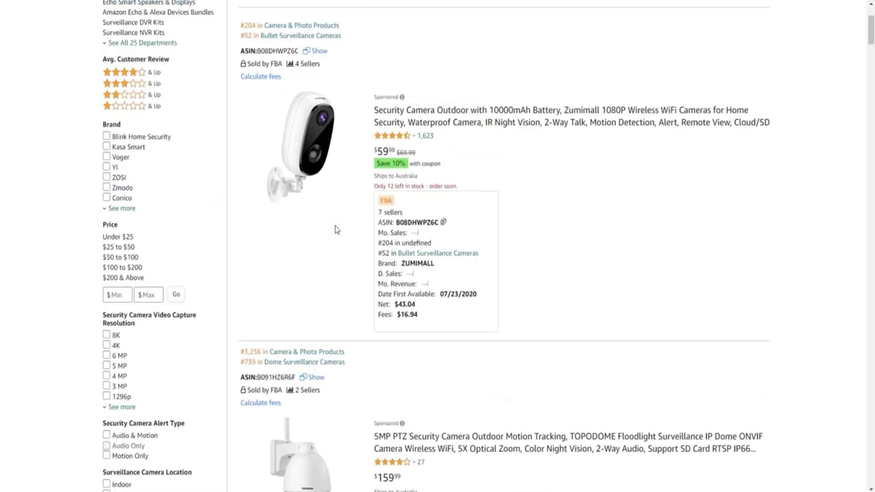
scroll(398, 237, down, 2)
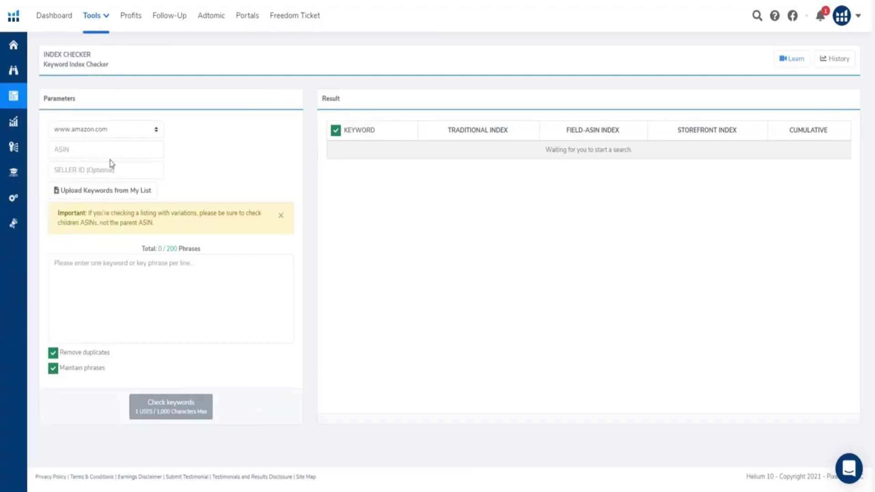
- Return to Helium 10 and open the Keyword Tracker from the Analytics tools
mouse_move(28, 121)
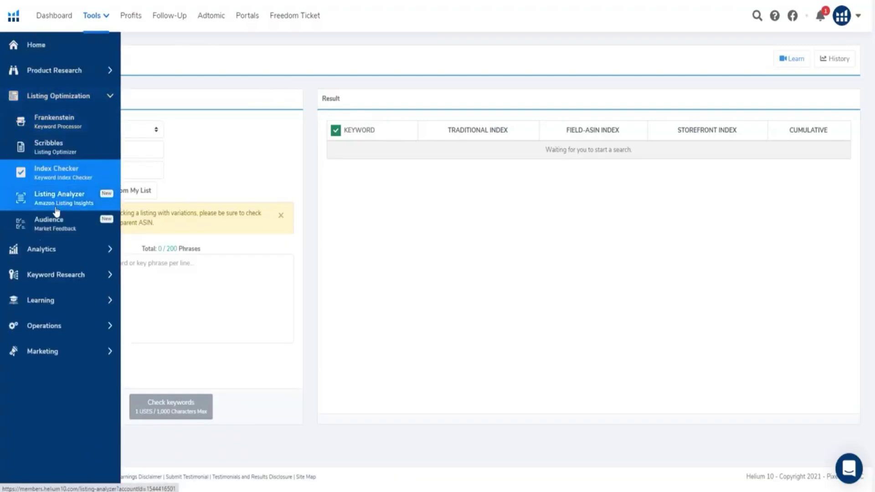
click(66, 249)
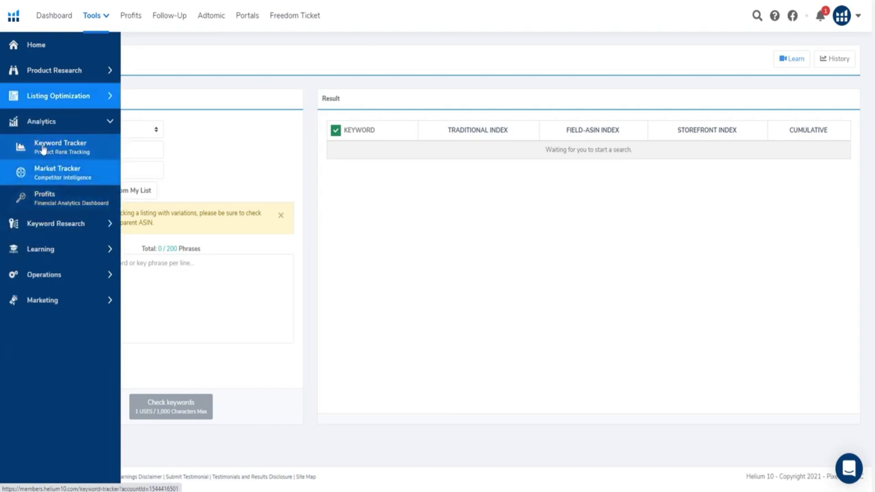
click(68, 152)
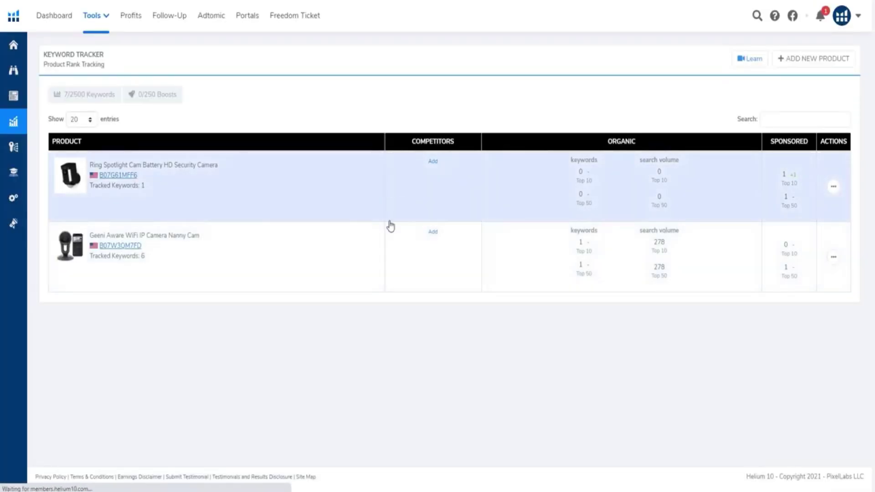
- Open the Misspellinator from the Keyword Research tools, and bring up and close its introduction video
mouse_move(13, 108)
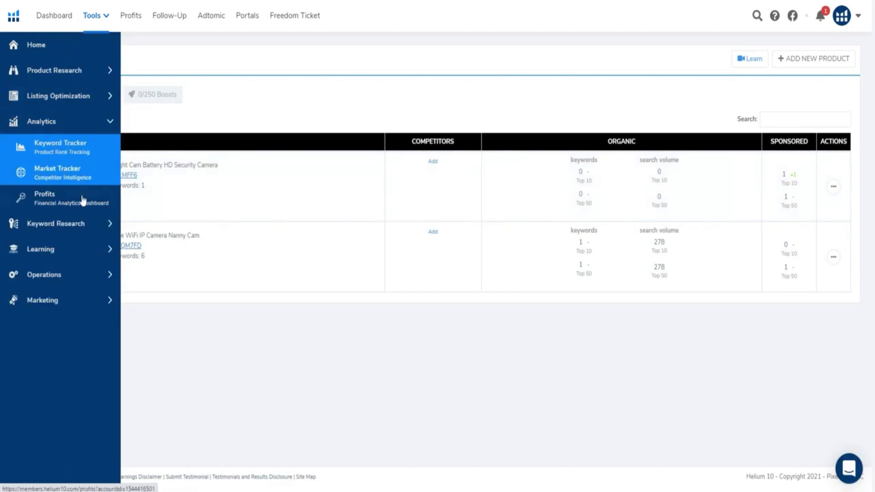
click(82, 224)
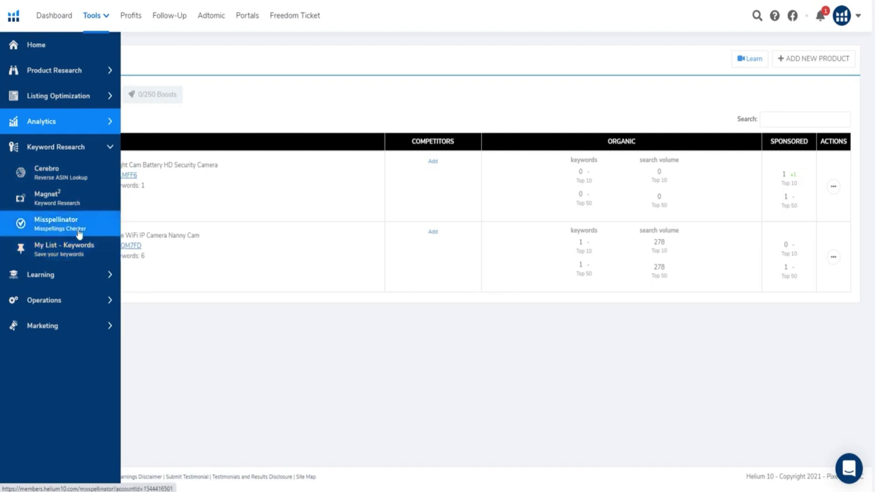
click(109, 223)
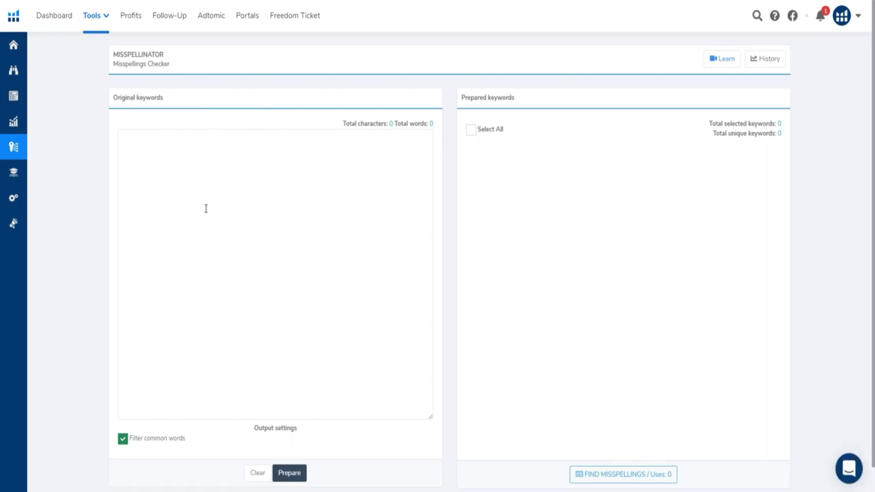
click(82, 275)
click(723, 58)
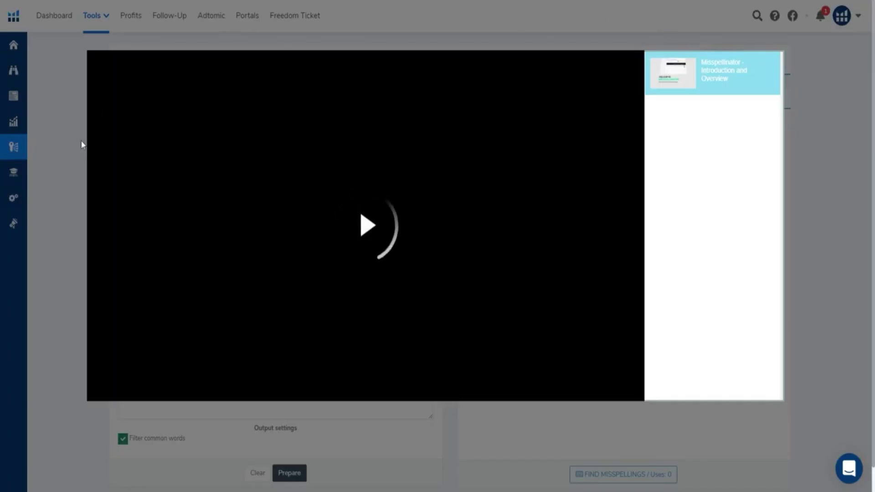
click(81, 142)
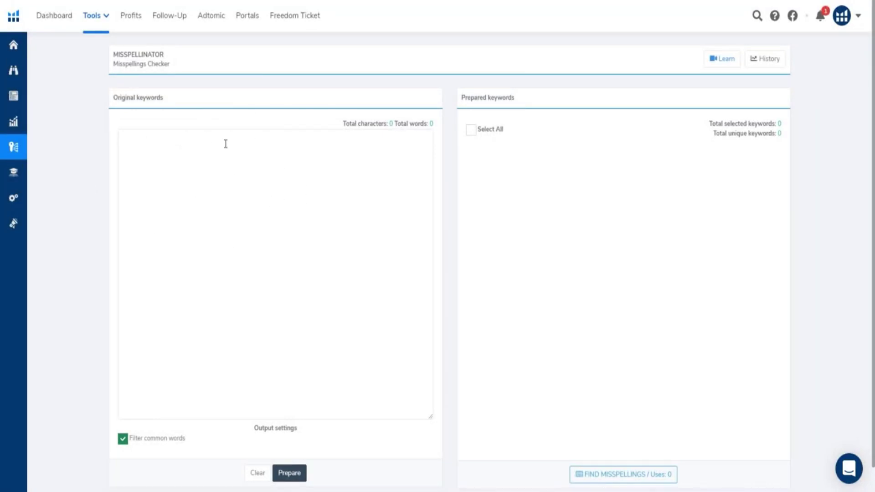
- Look over the list of tools in Helium 10's Operations category
mouse_move(33, 181)
click(95, 279)
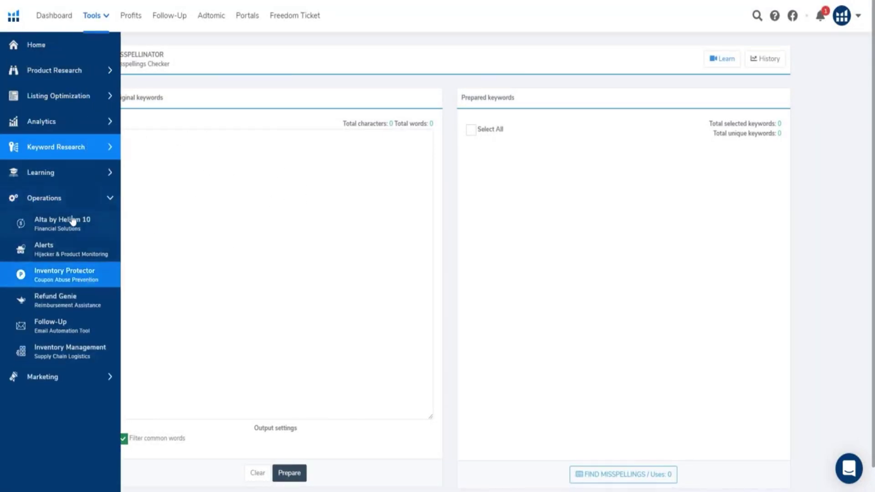
click(81, 205)
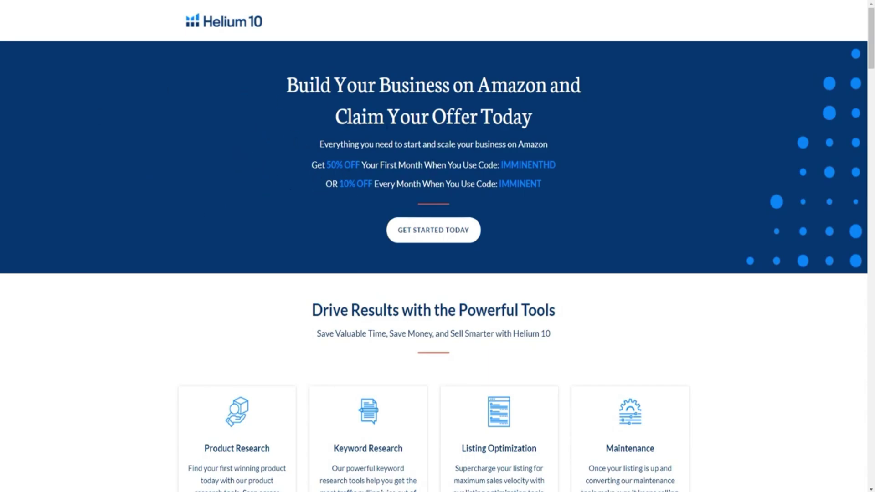
- Copy the coupon code IMMINENTHD from the offer page and apply it to the monthly plans on Helium 10's pricing page
drag(502, 164, 558, 167)
right_click(534, 167)
click(555, 177)
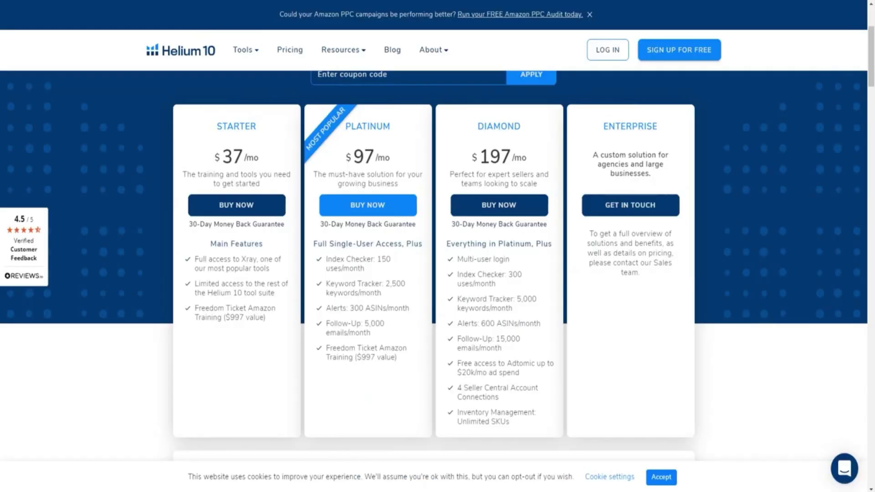
scroll(385, 175, up, 1)
scroll(384, 175, up, 1)
scroll(380, 133, down, 1)
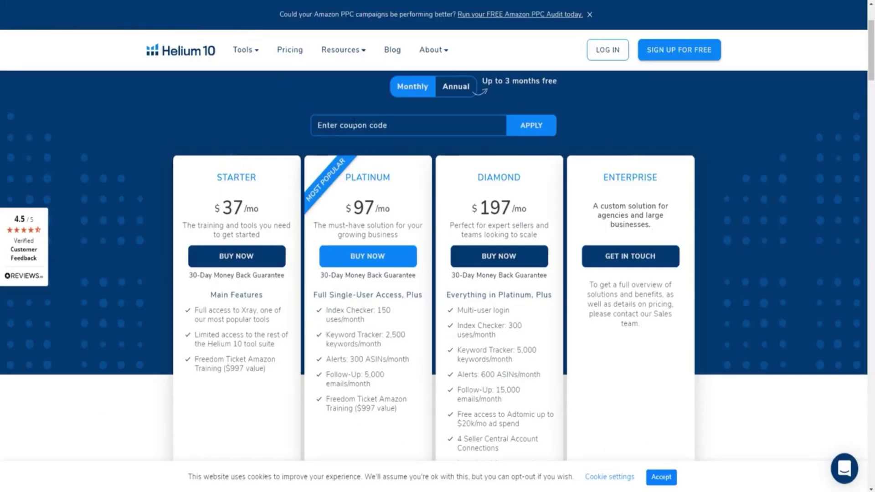
click(353, 120)
key(ctrl+v)
click(532, 130)
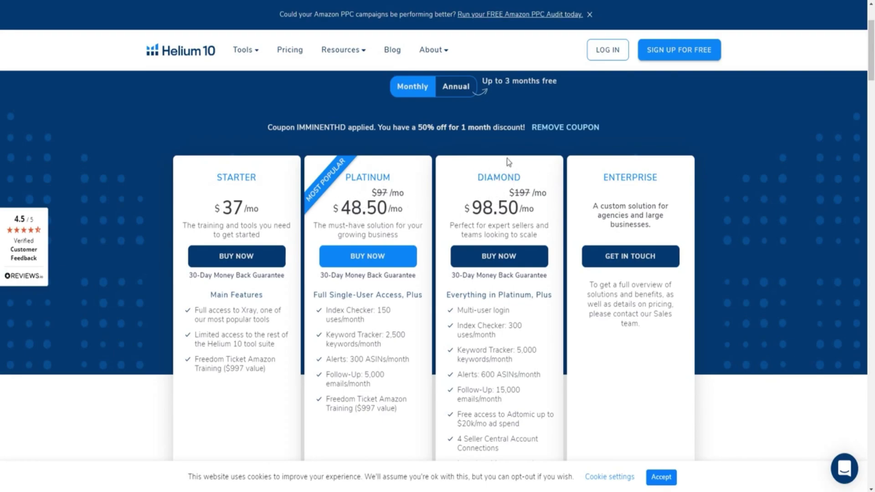
- Replace the applied coupon on the pricing page with the code IMMINENT
scroll(474, 215, up, 3)
scroll(474, 215, down, 1)
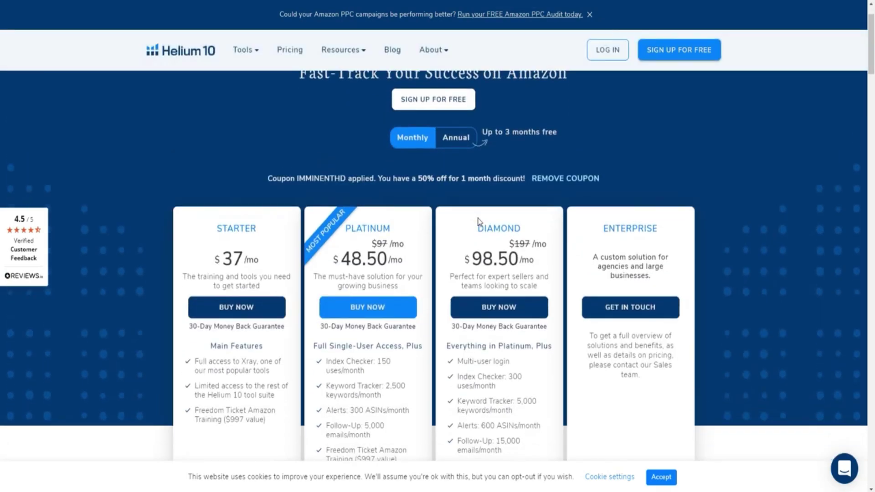
scroll(472, 217, up, 1)
click(405, 224)
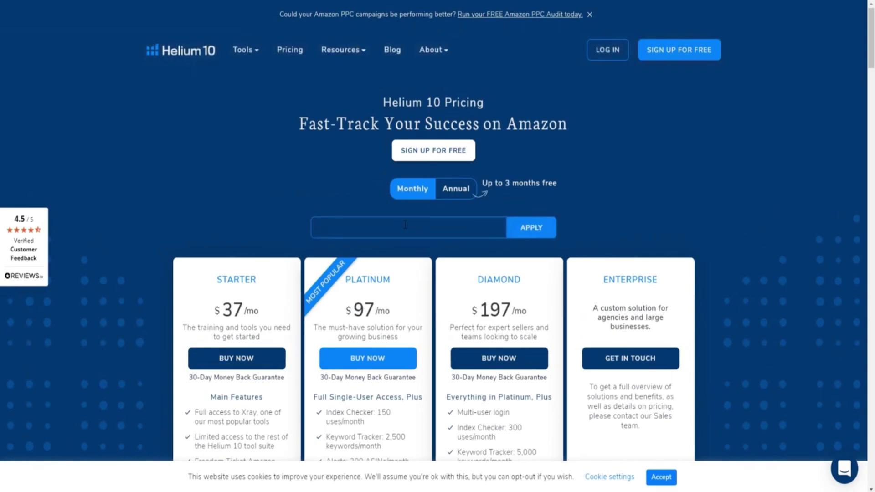
right_click(405, 224)
click(433, 299)
key(BackSpace)
key(BackSpace)
key(Return)
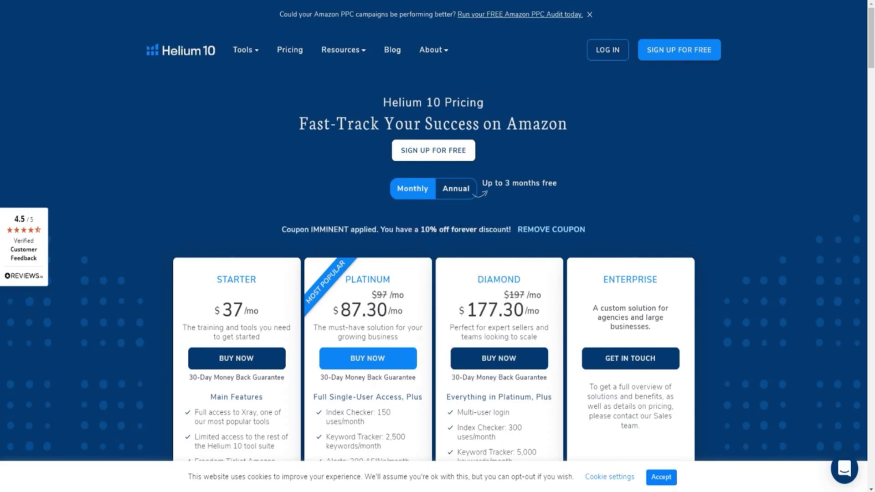
- Switch the plans to annual billing and remove the applied coupon
scroll(430, 260, down, 1)
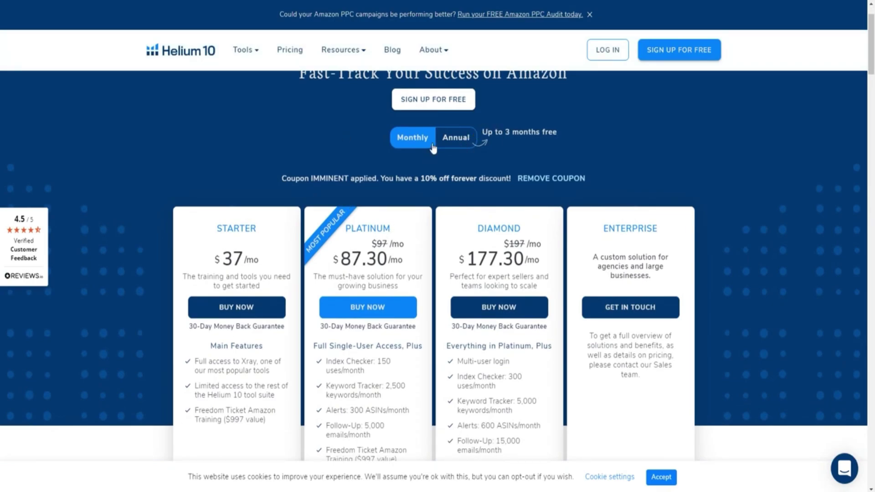
click(457, 141)
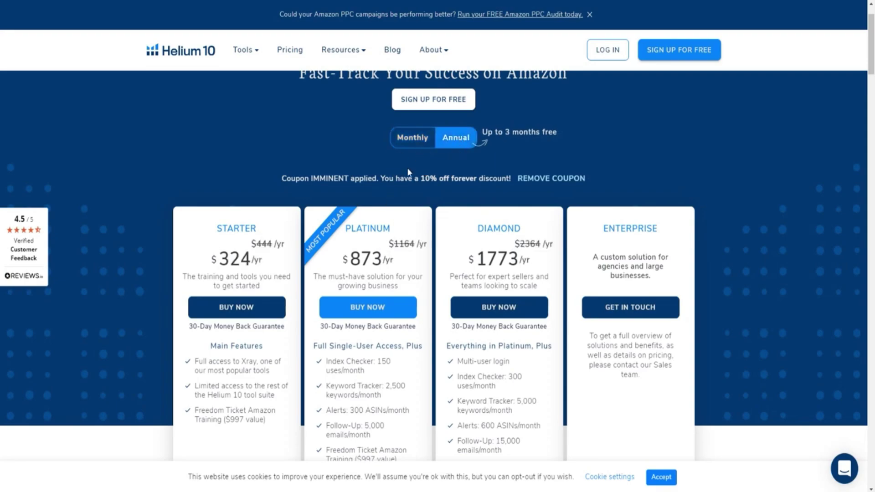
click(534, 179)
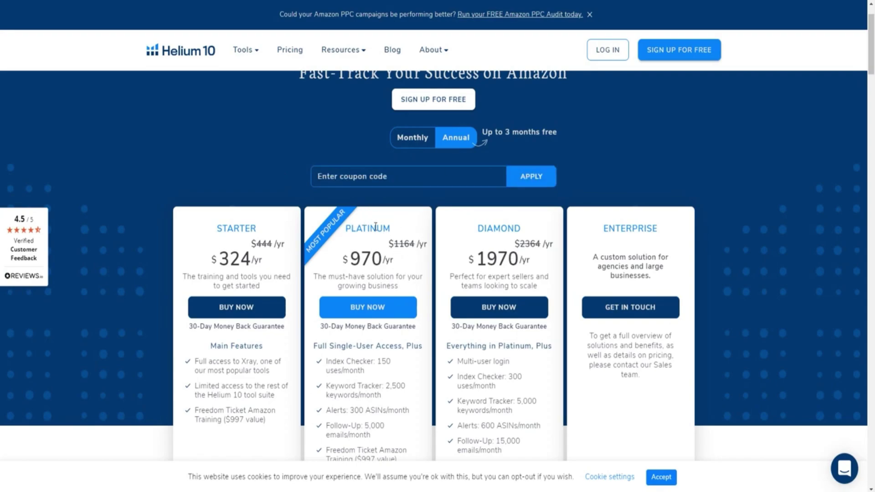
- Apply the coupon code IMMINENT to the annual plans
right_click(363, 180)
click(387, 262)
key(BackSpace)
key(BackSpace)
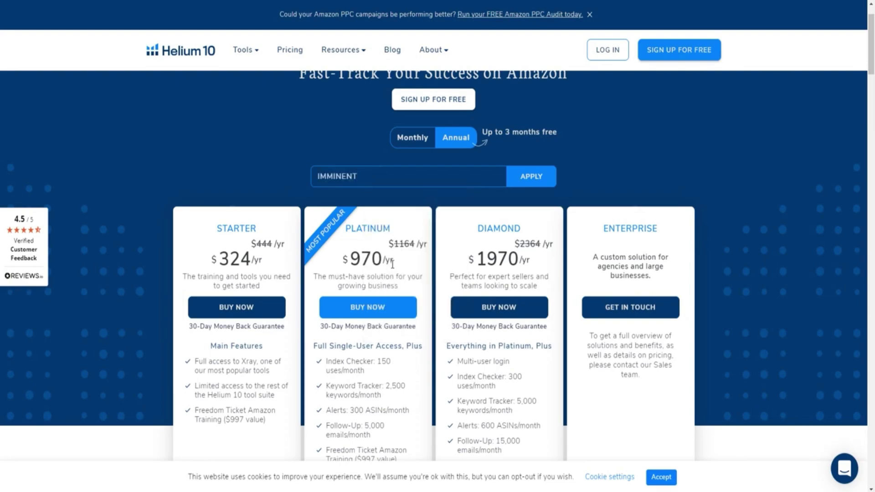
key(Return)
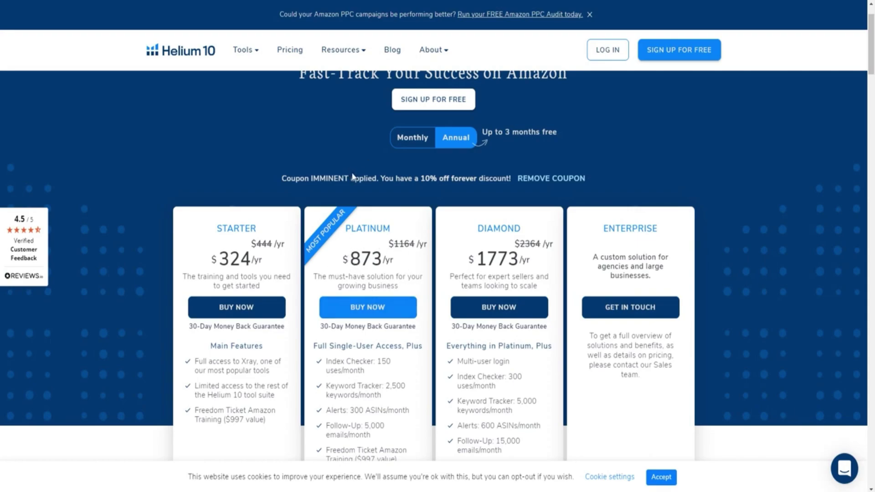
scroll(336, 185, up, 1)
scroll(309, 197, down, 1)
scroll(283, 173, up, 1)
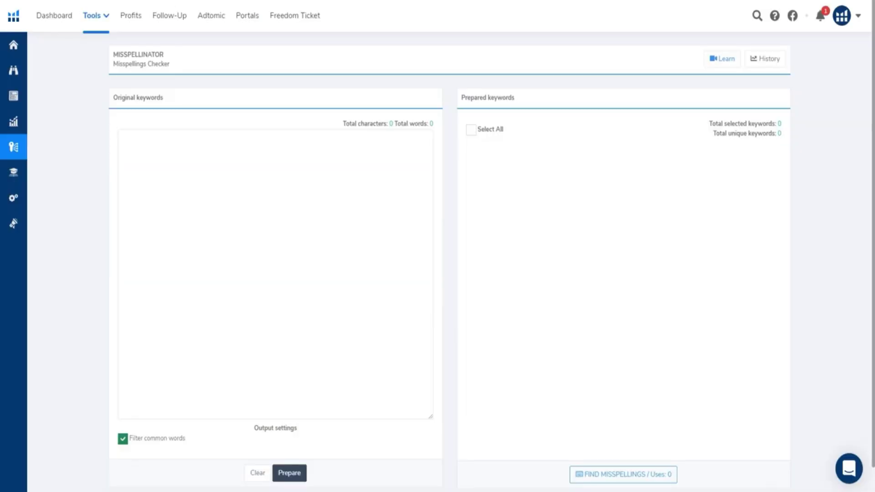
- View the Helium 10 extension's tools over the Amazon results, and return to Helium 10 to open its Home page
mouse_move(24, 93)
mouse_move(9, 125)
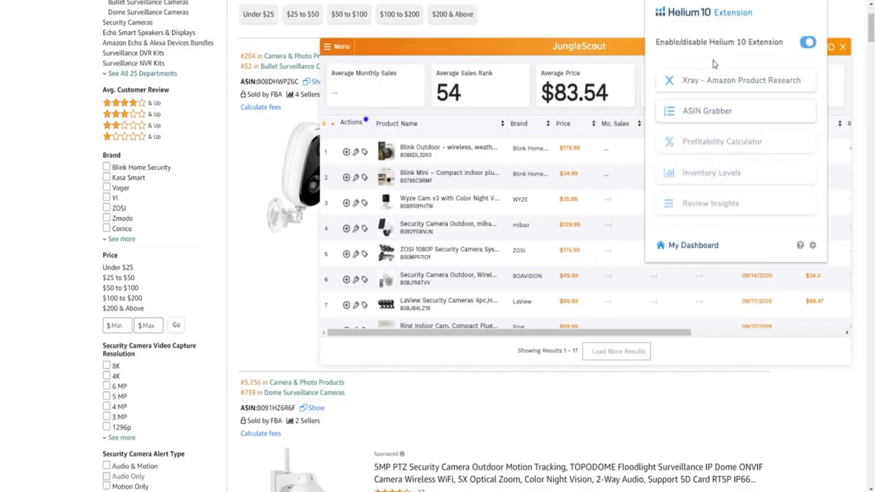
click(720, 135)
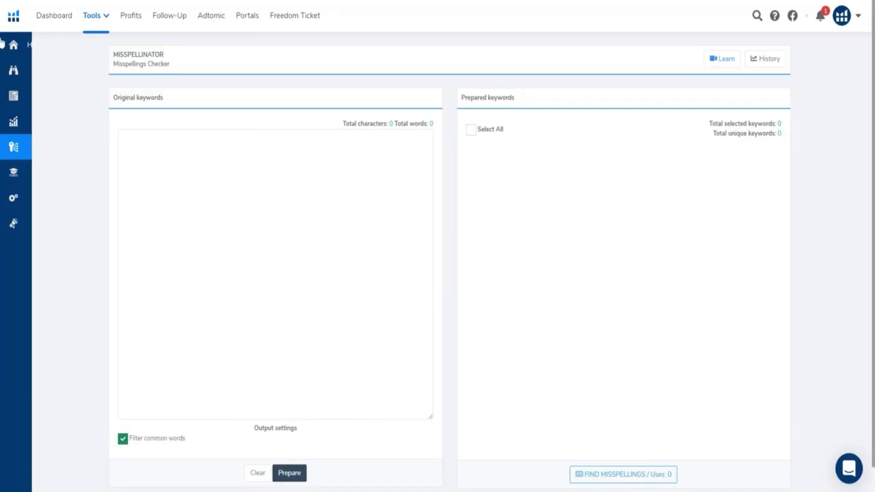
click(27, 49)
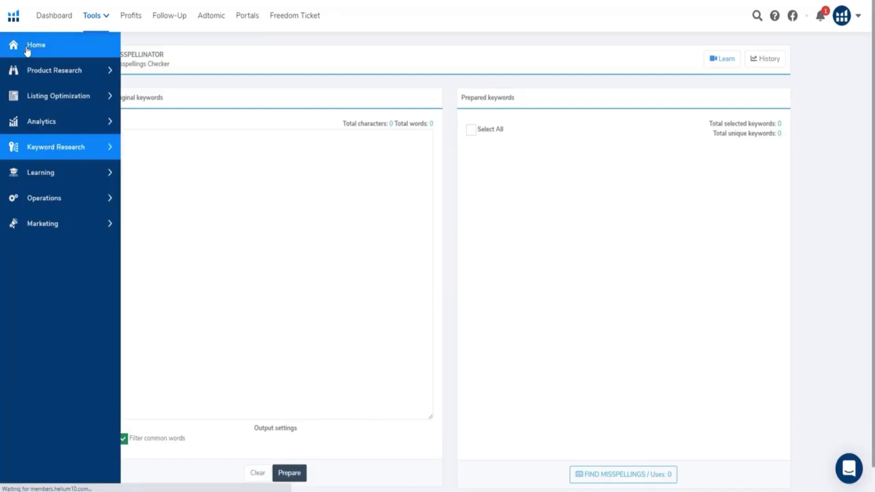